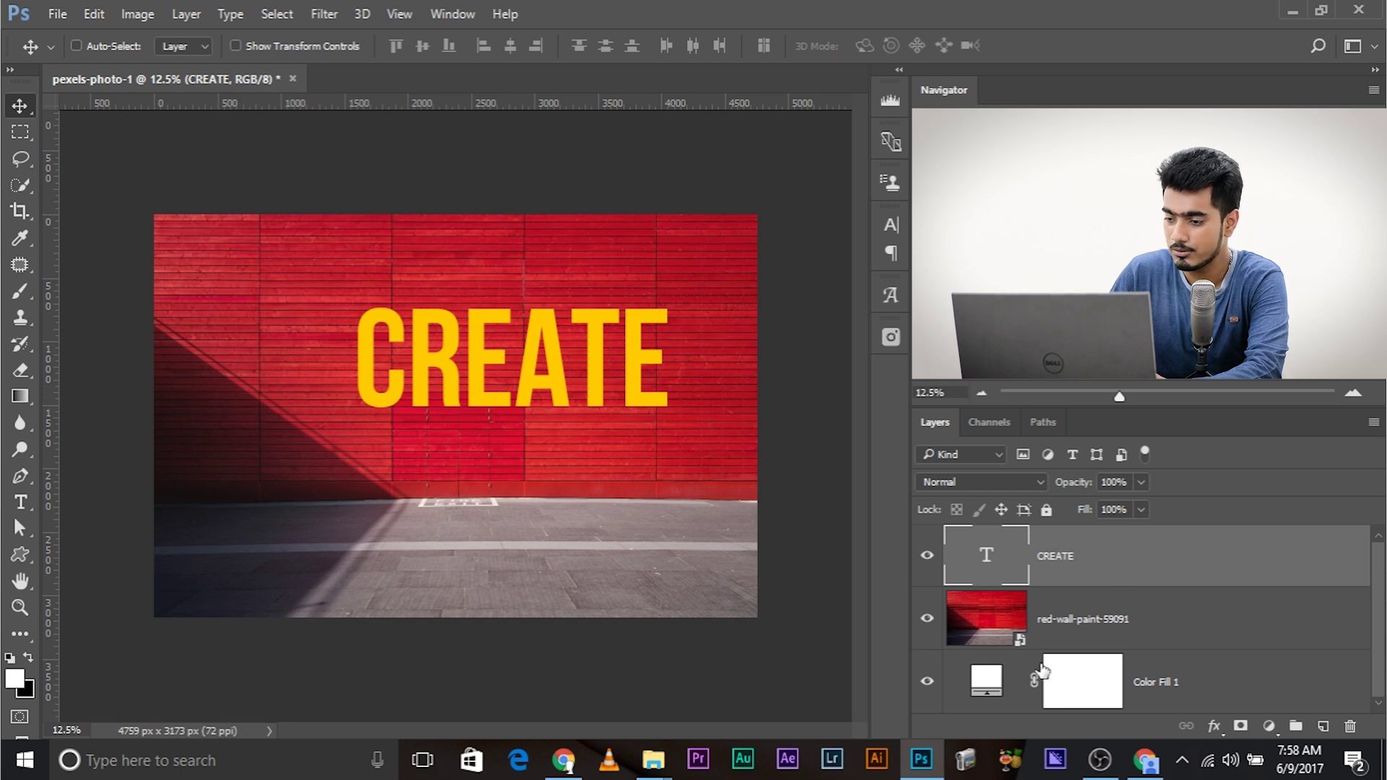
{"action": "left_click", "coordinate": [932, 620]}
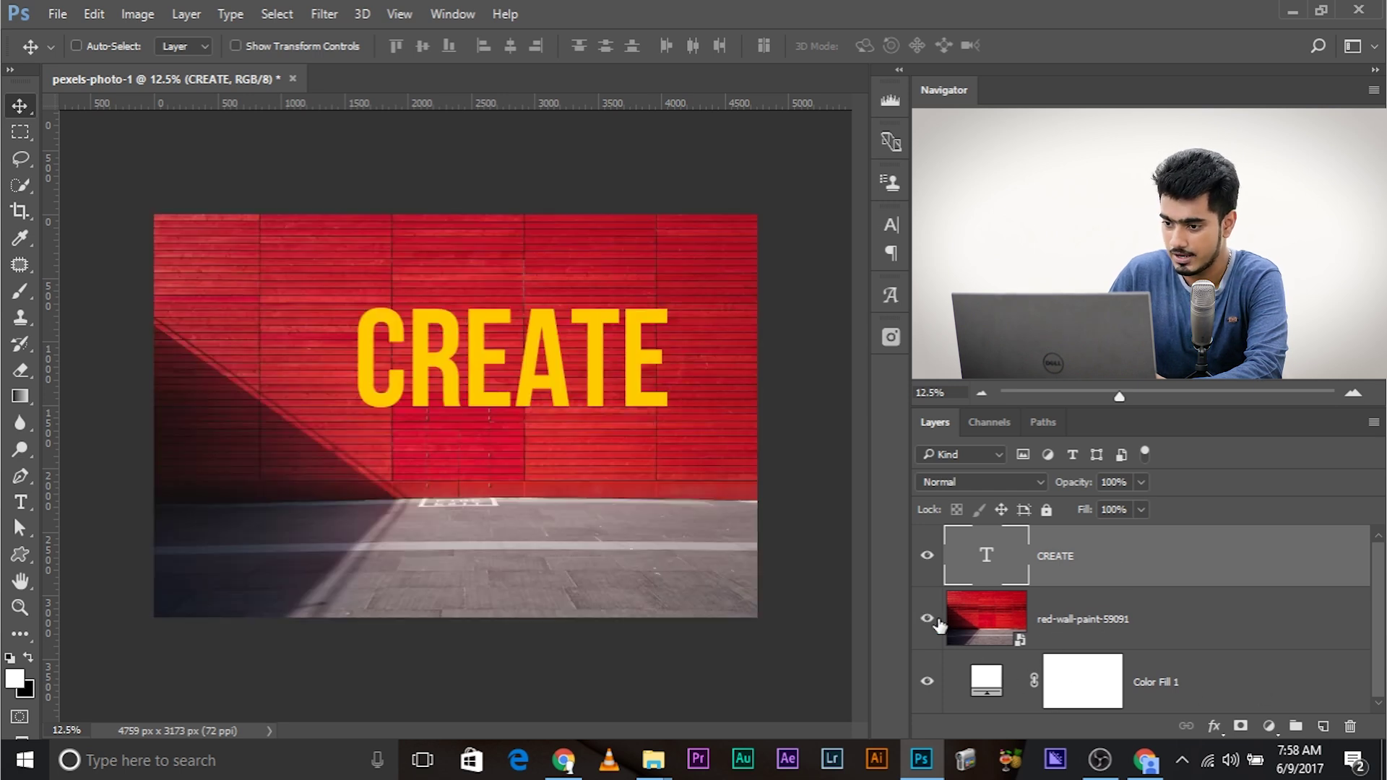
{"action": "left_click", "coordinate": [929, 557]}
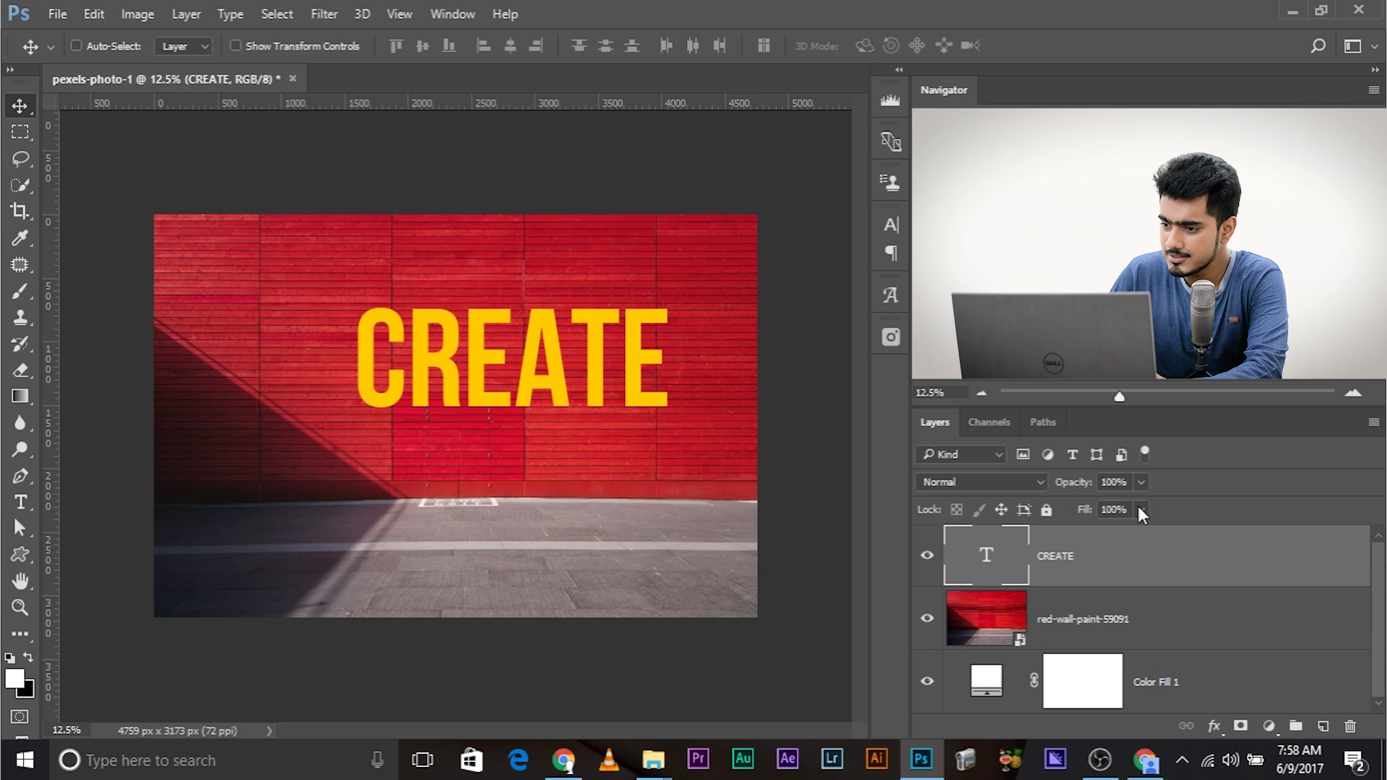
{"action": "mouse_move", "coordinate": [1142, 510]}
{"action": "left_mouse_down"}
{"action": "mouse_move", "coordinate": [1087, 536]}
{"action": "mouse_move", "coordinate": [1147, 533]}
{"action": "left_mouse_up"}
{"action": "left_click_drag", "start_coordinate": [1142, 482], "coordinate": [1135, 523]}
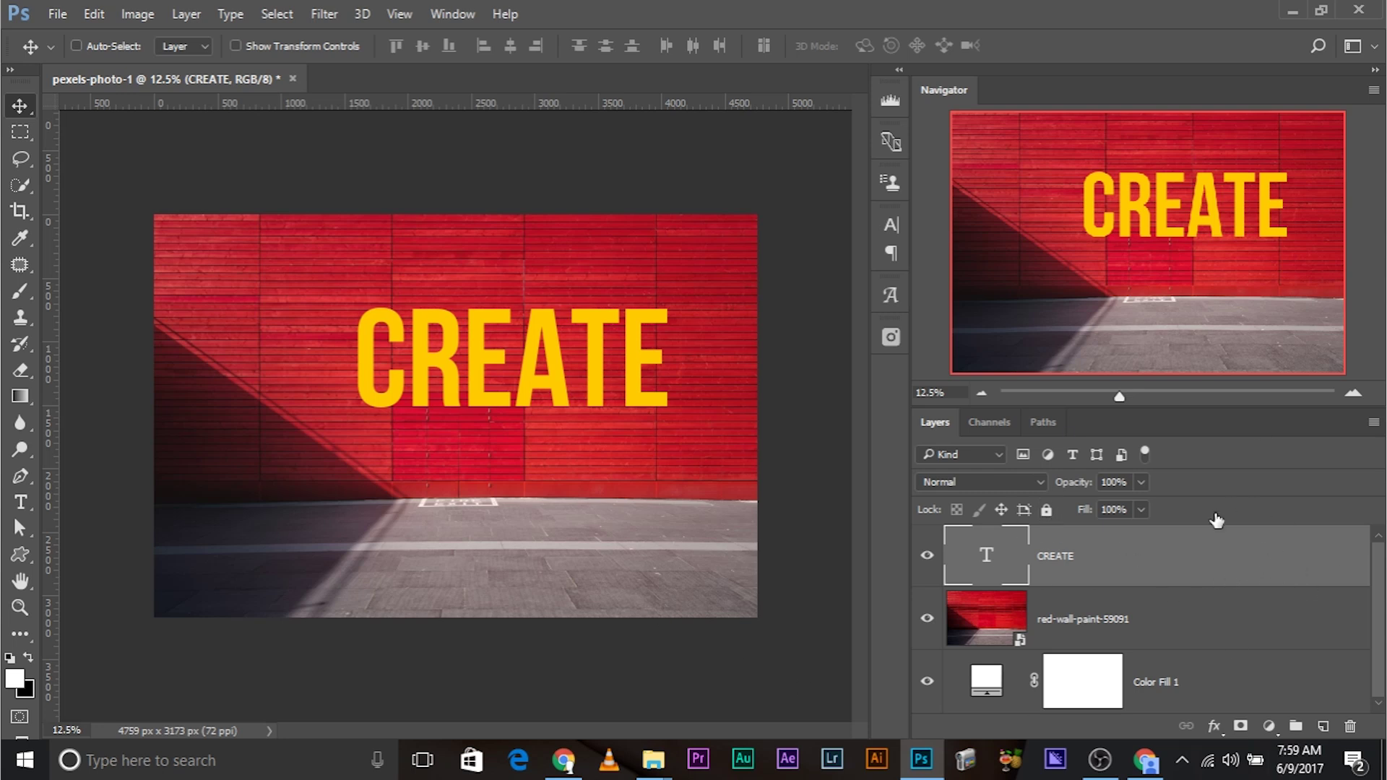
- Add a Drop Shadow to the CREATE text layer with a 141° angle, 98 px distance and 4 px size
{"action": "double_click", "coordinate": [1205, 547]}
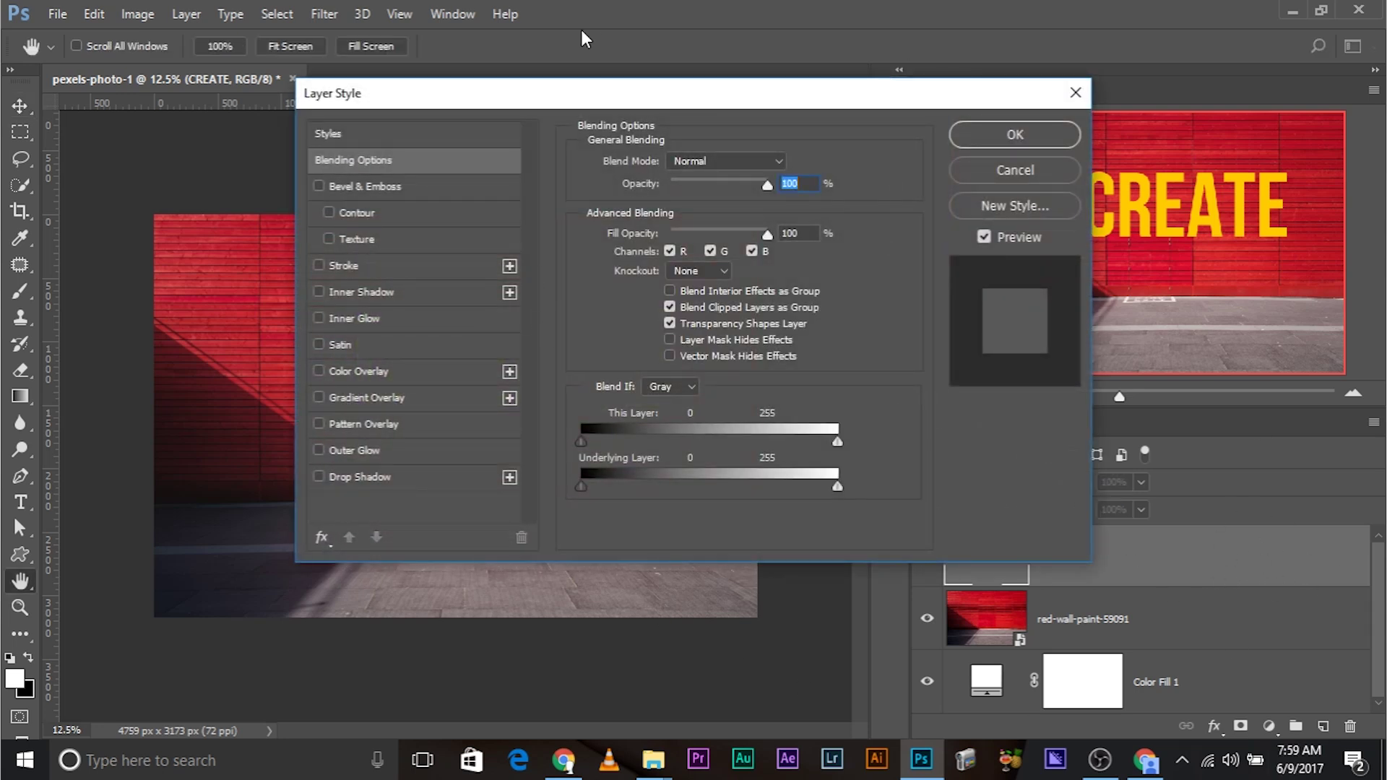
{"action": "left_click_drag", "start_coordinate": [510, 103], "coordinate": [915, 99]}
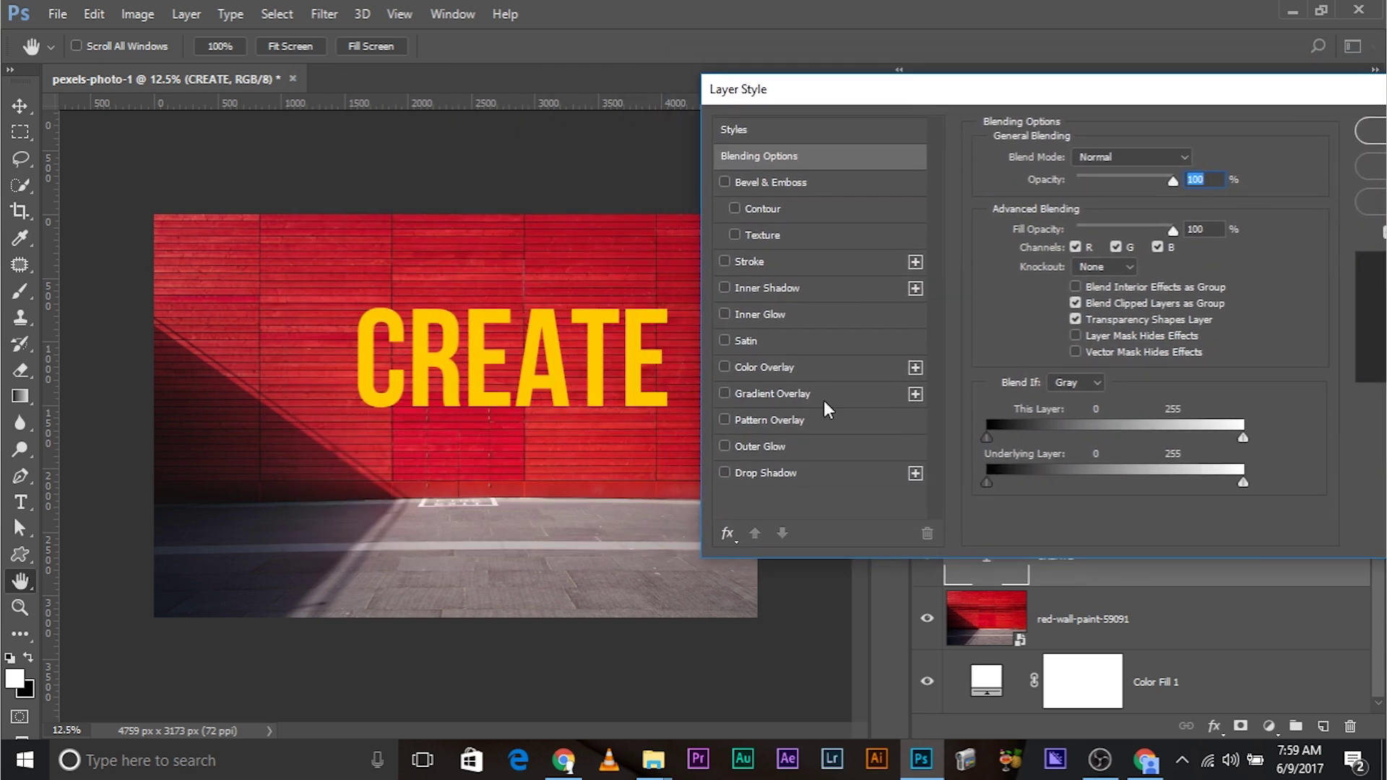
{"action": "left_click", "coordinate": [731, 474]}
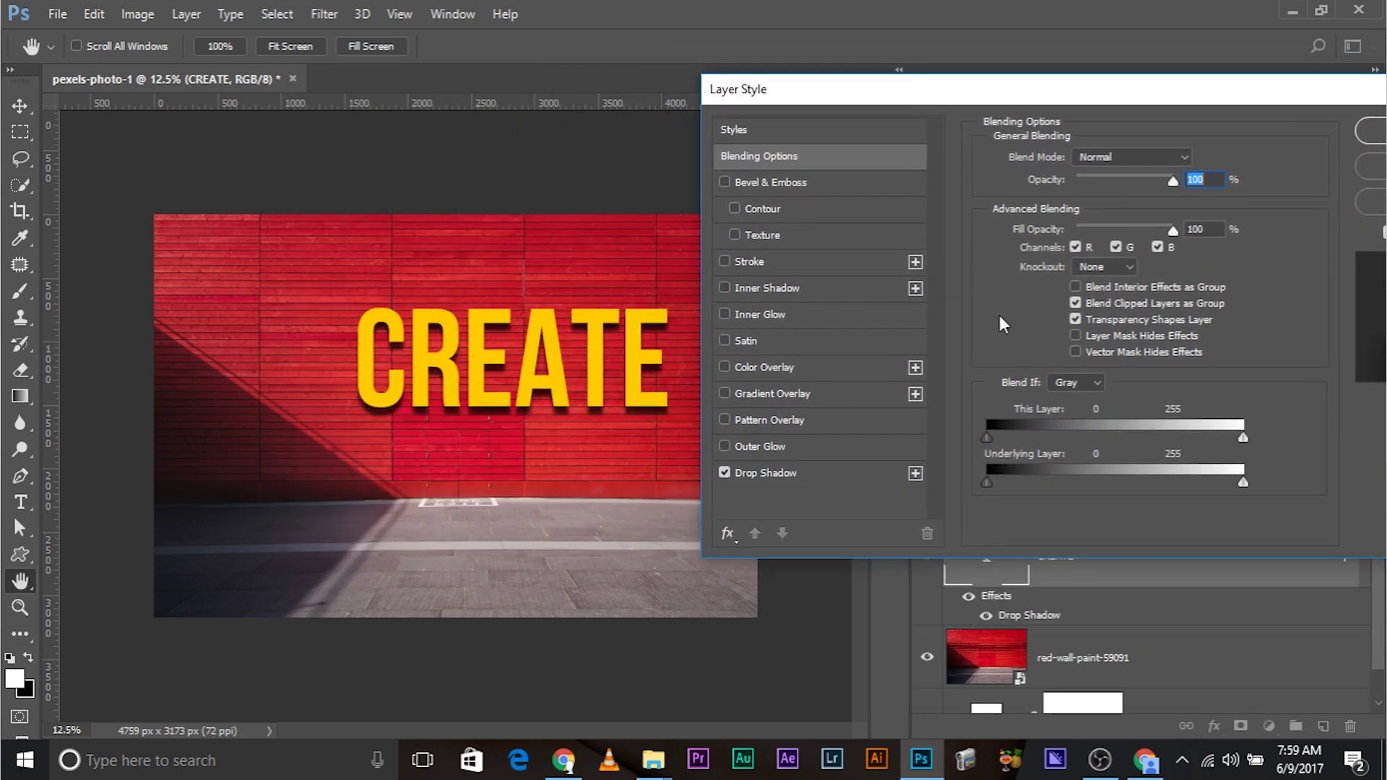
{"action": "left_click", "coordinate": [785, 481]}
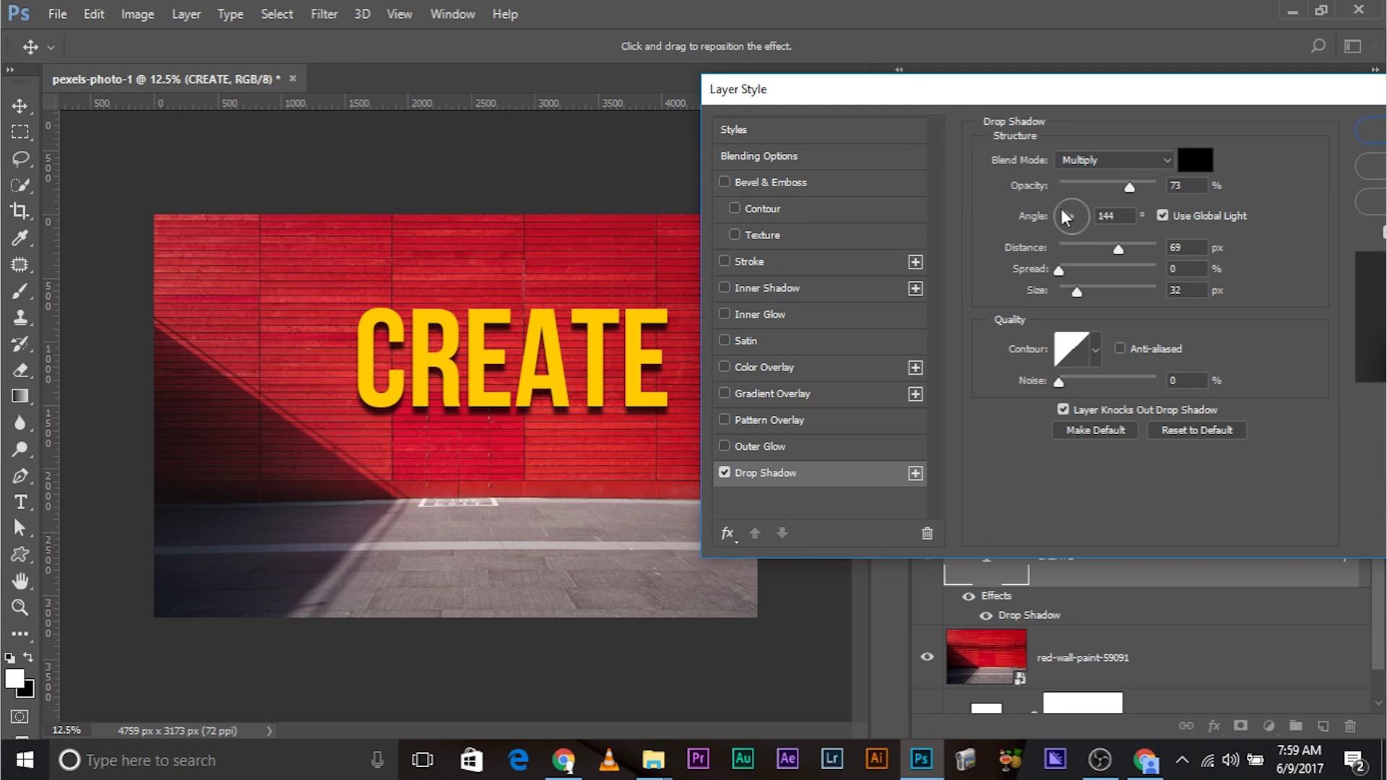
{"action": "left_click_drag", "start_coordinate": [1063, 211], "coordinate": [1063, 211]}
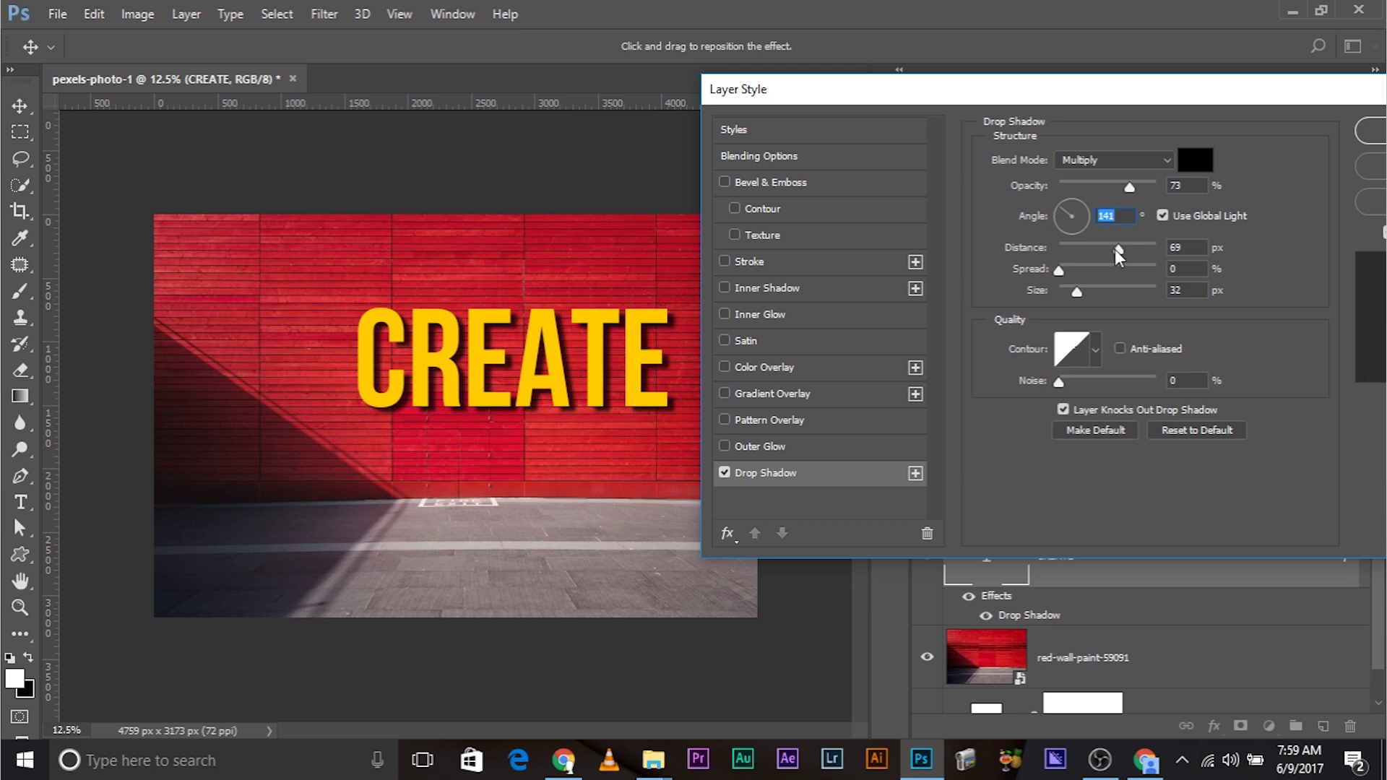
{"action": "mouse_move", "coordinate": [1117, 249]}
{"action": "left_mouse_down"}
{"action": "mouse_move", "coordinate": [1146, 241]}
{"action": "mouse_move", "coordinate": [1133, 245]}
{"action": "left_mouse_up"}
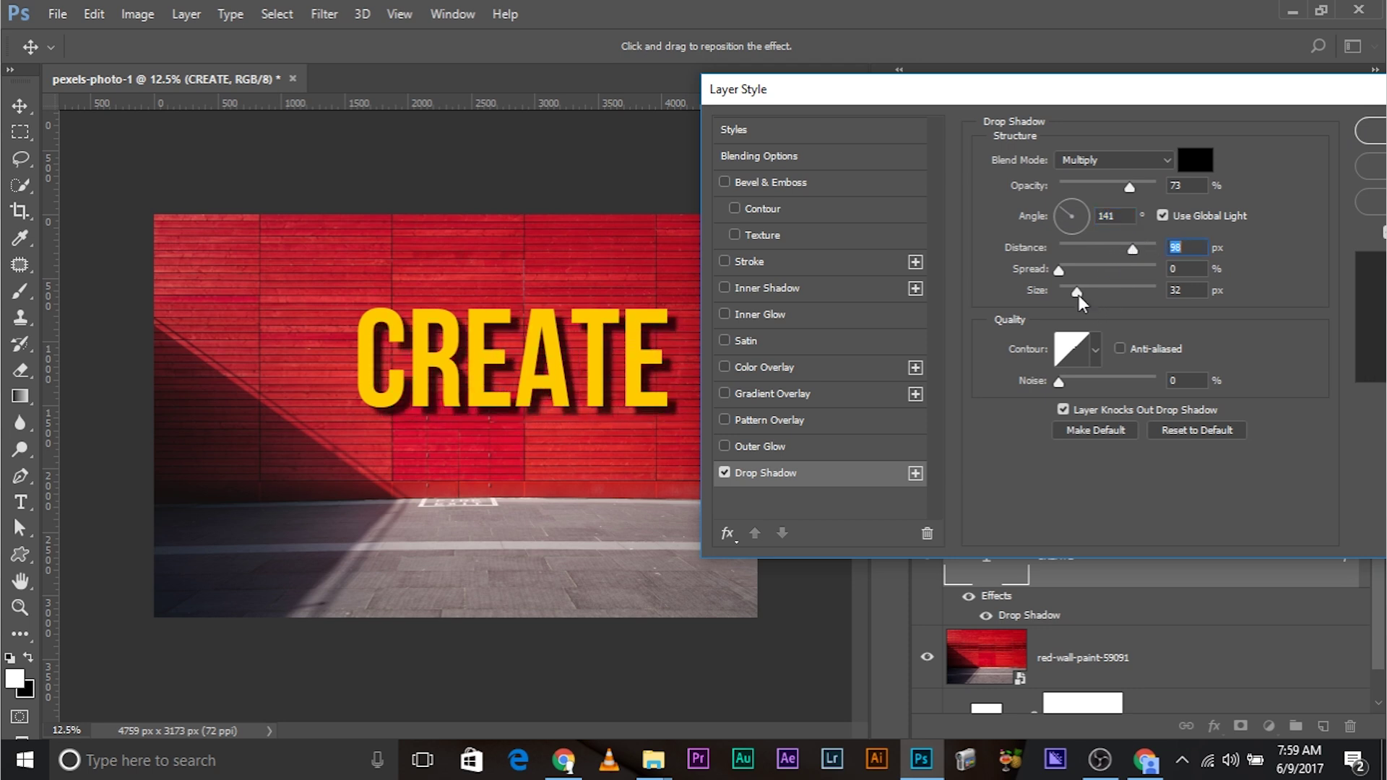
{"action": "left_click_drag", "start_coordinate": [1078, 293], "coordinate": [1061, 292]}
{"action": "left_click", "coordinate": [1373, 133]}
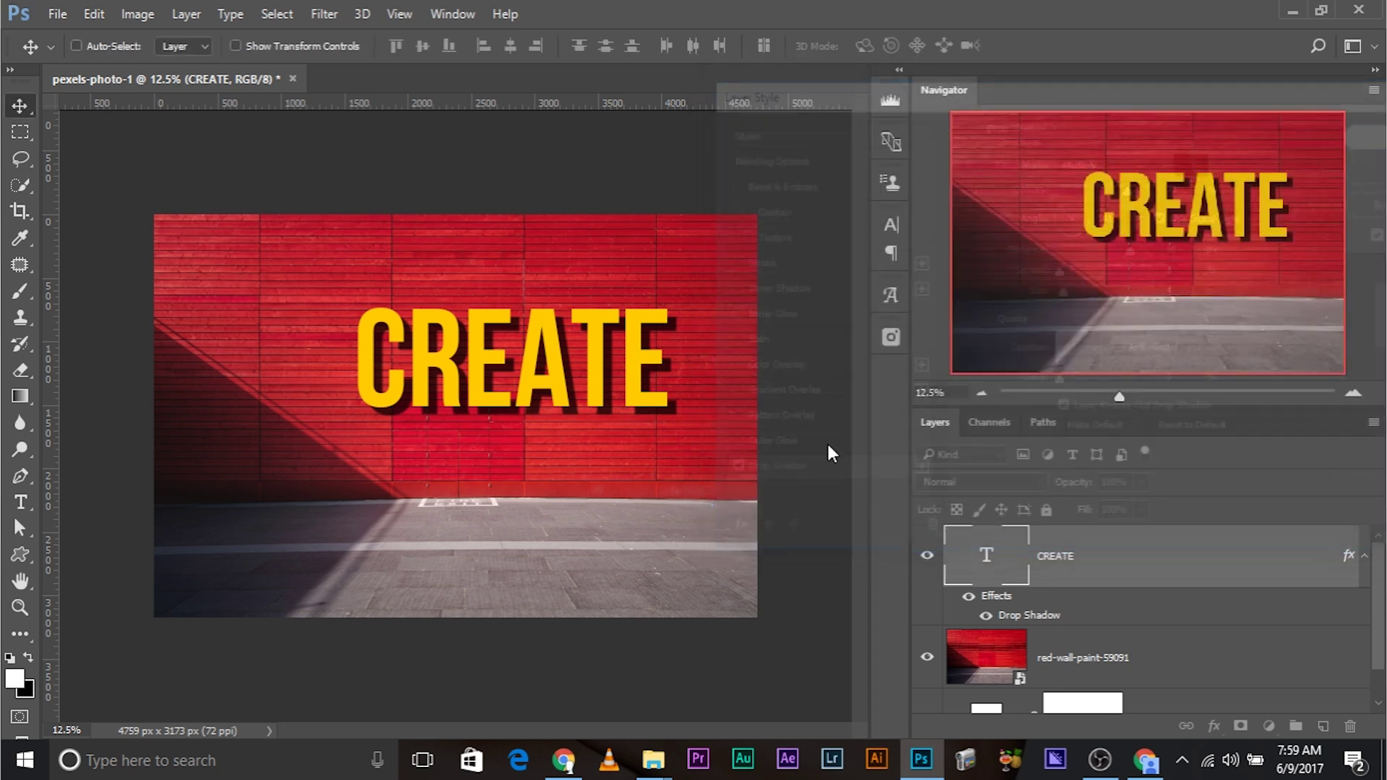
- Try the CREATE layer at 0% Fill, then at 36% and 0% Opacity, and restore both settings to 100%
{"action": "left_click", "coordinate": [1142, 510]}
{"action": "left_click_drag", "start_coordinate": [1140, 532], "coordinate": [1030, 532]}
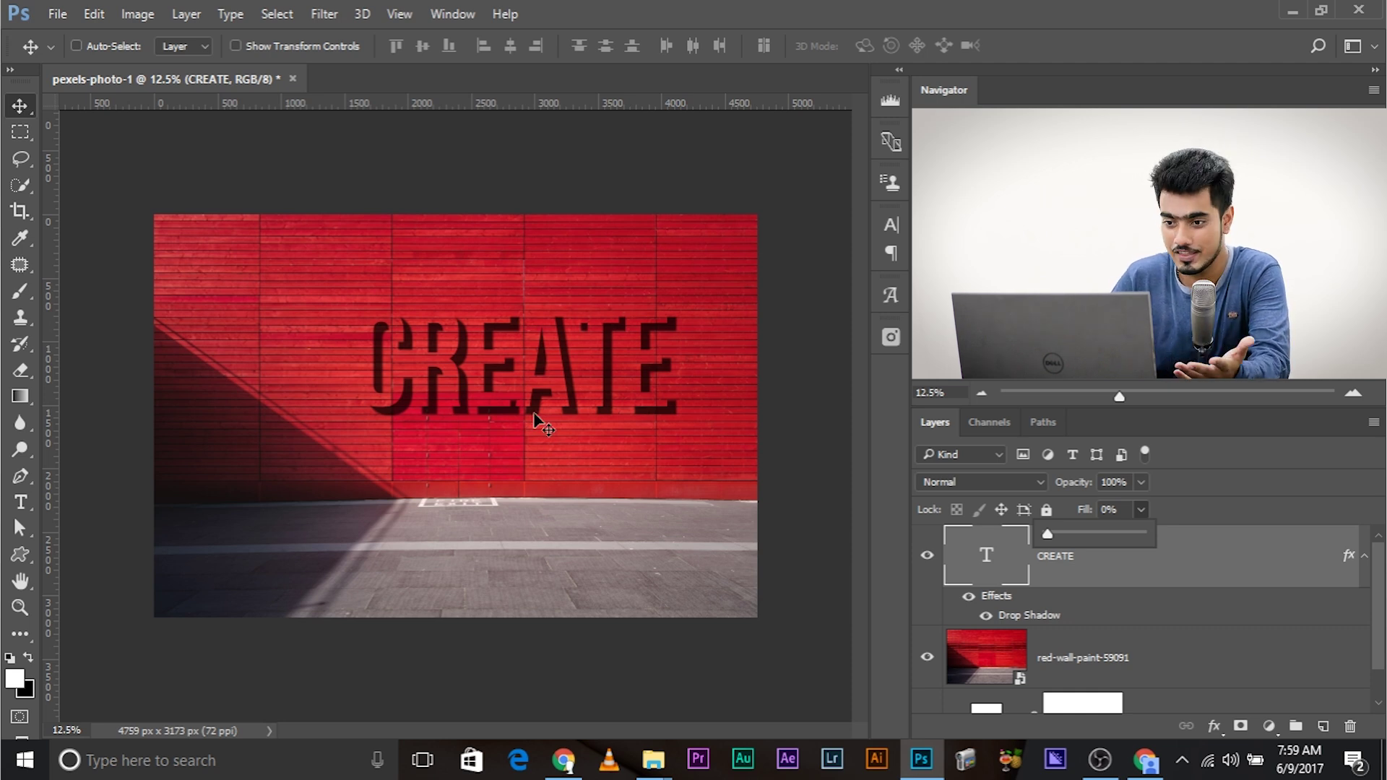
{"action": "left_click", "coordinate": [1139, 484]}
{"action": "left_click_drag", "start_coordinate": [1130, 506], "coordinate": [1089, 506]}
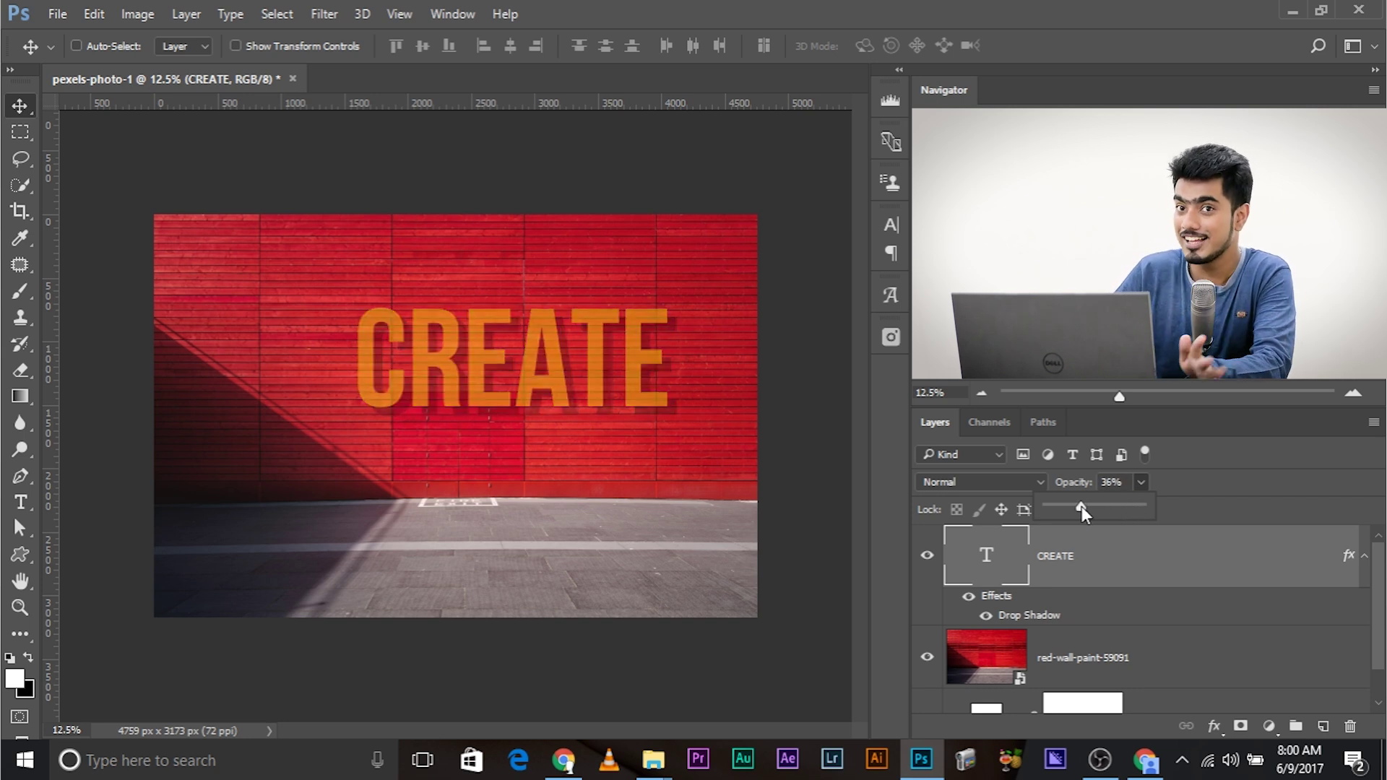
{"action": "left_click_drag", "start_coordinate": [1082, 506], "coordinate": [1040, 506]}
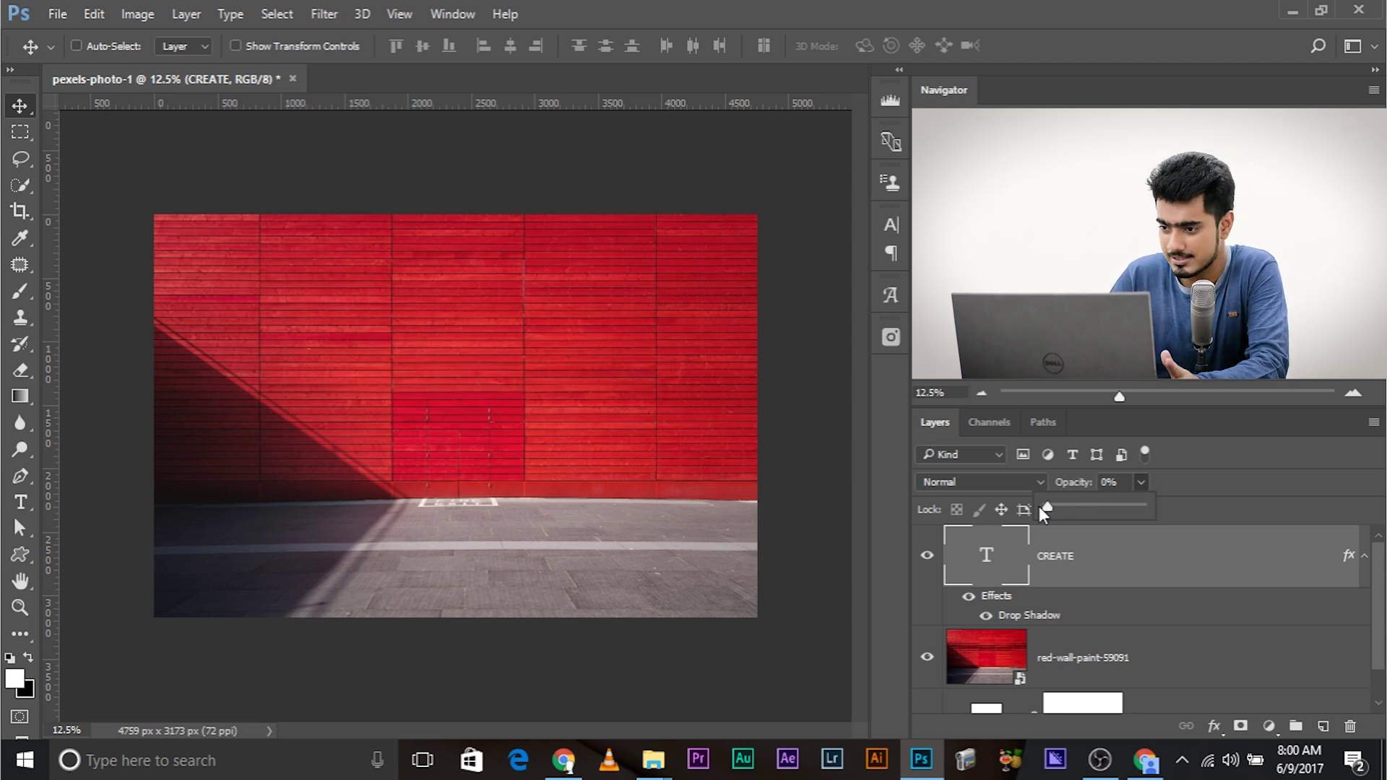
{"action": "left_click_drag", "start_coordinate": [1056, 505], "coordinate": [1190, 484]}
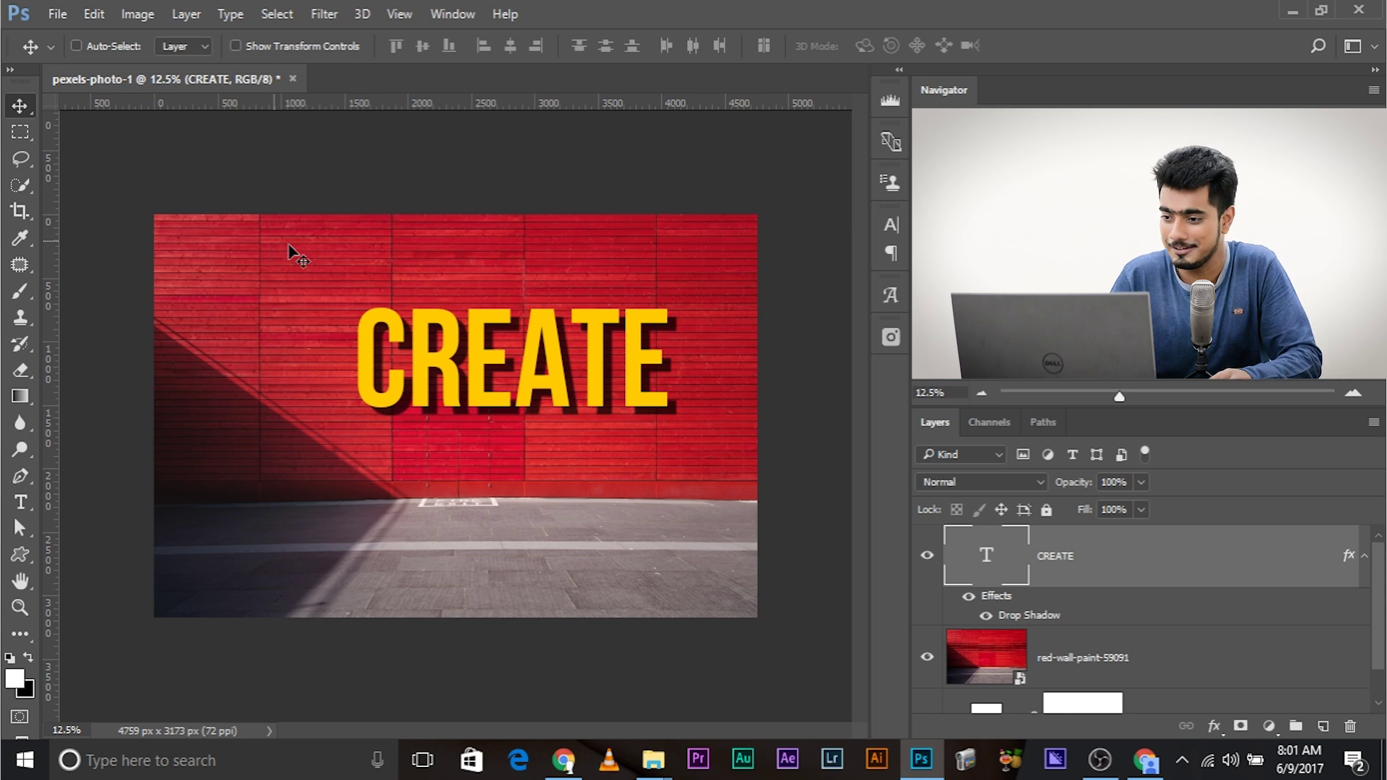
- Reopen the CREATE layer's Drop Shadow settings and turn the shadow off
{"action": "double_click", "coordinate": [1034, 616]}
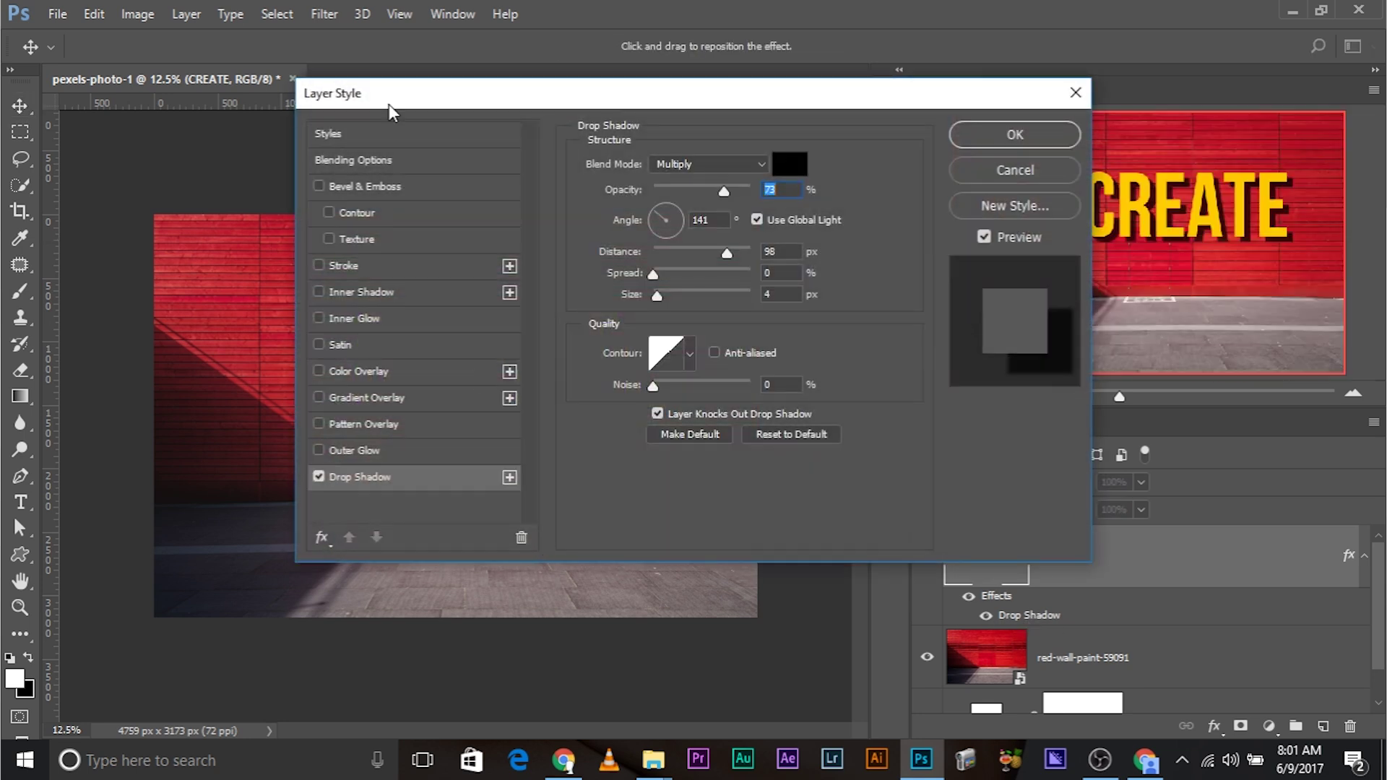
{"action": "left_click_drag", "start_coordinate": [412, 102], "coordinate": [500, 200]}
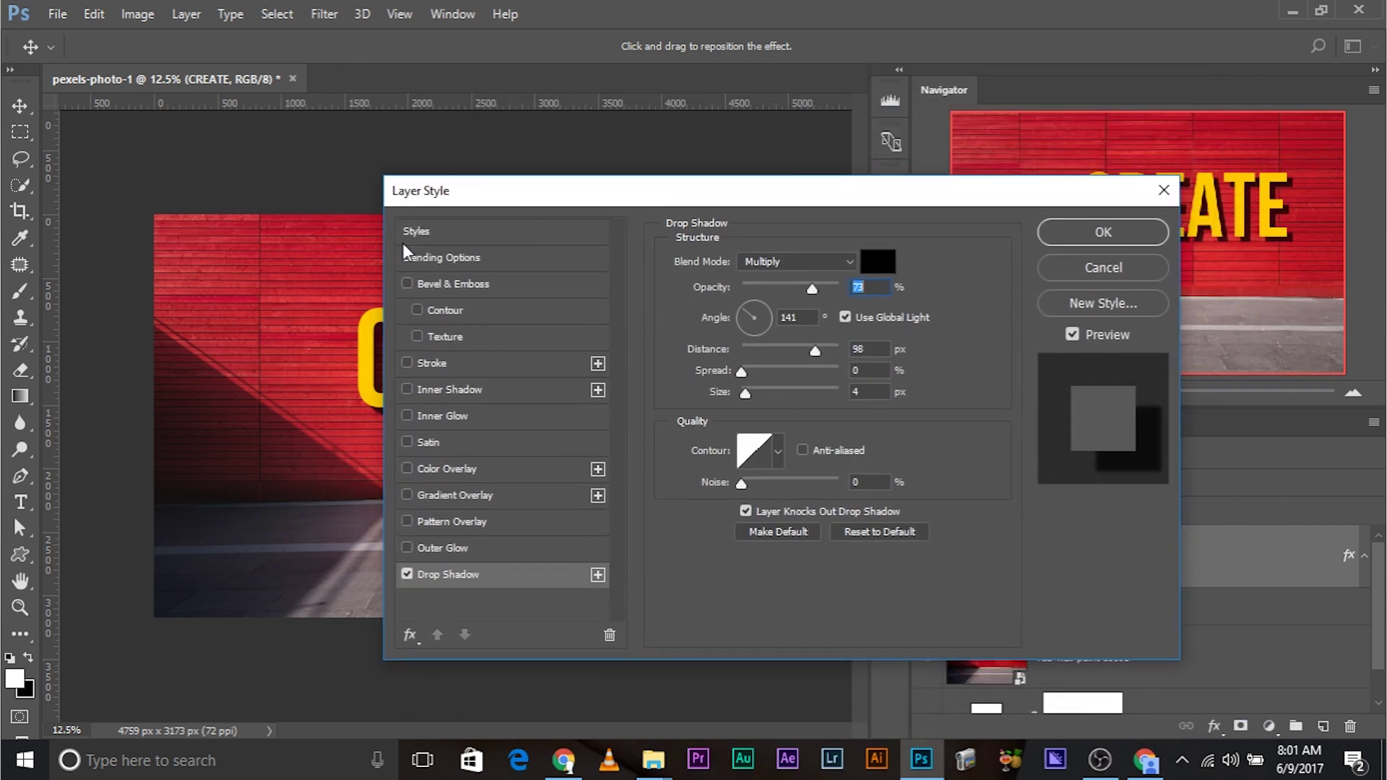
{"action": "left_click_drag", "start_coordinate": [504, 202], "coordinate": [831, 169]}
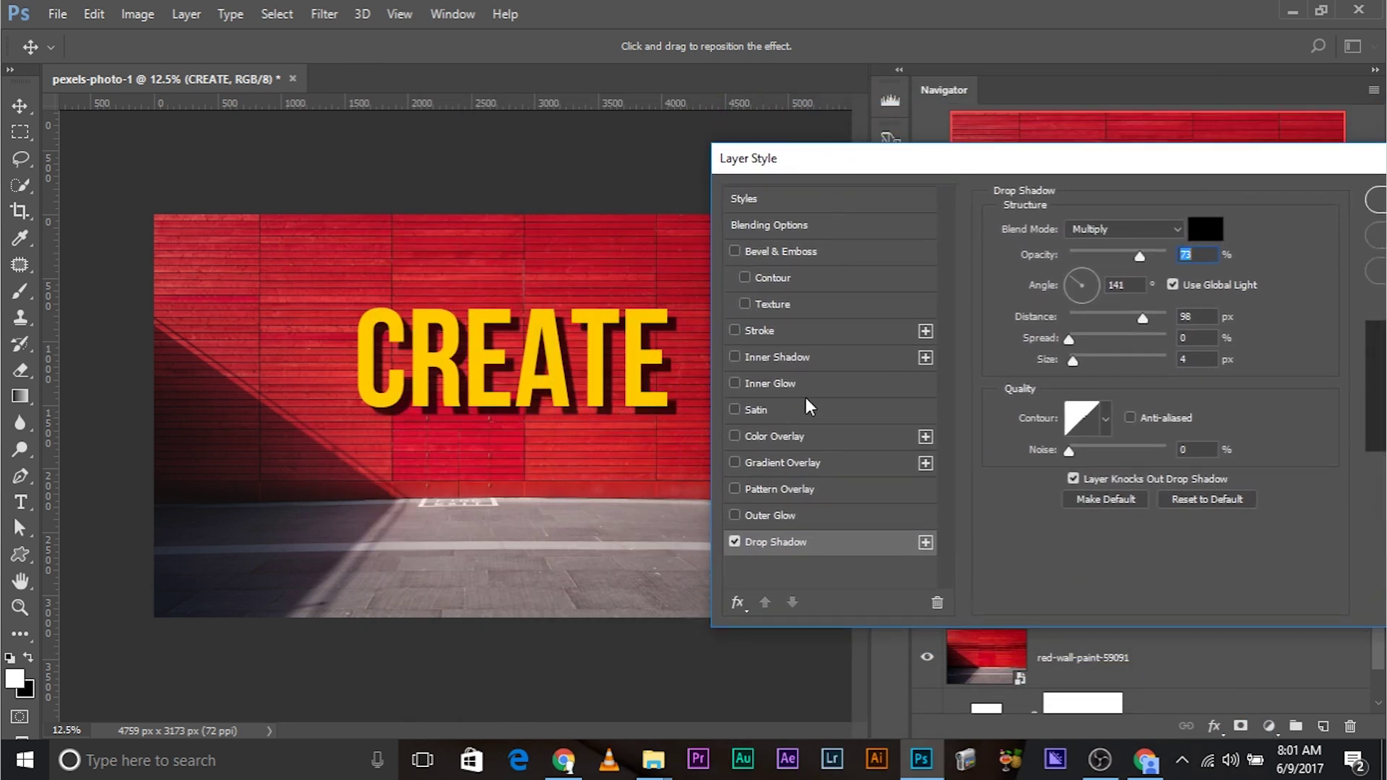
{"action": "left_click", "coordinate": [734, 543]}
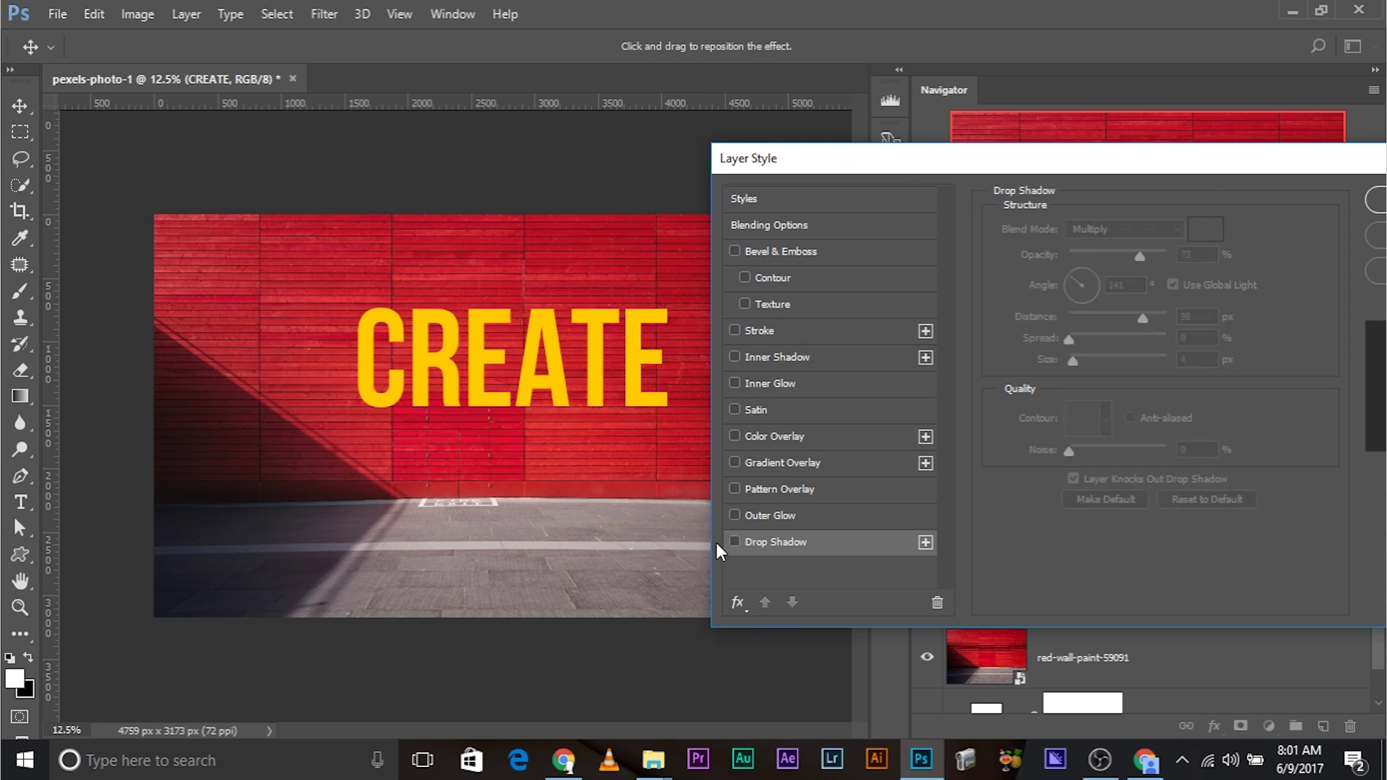
- Enable Bevel & Emboss on the text, reset it to default, and use Chisel Hard with 1000% depth and 243 px size
{"action": "left_click", "coordinate": [802, 253]}
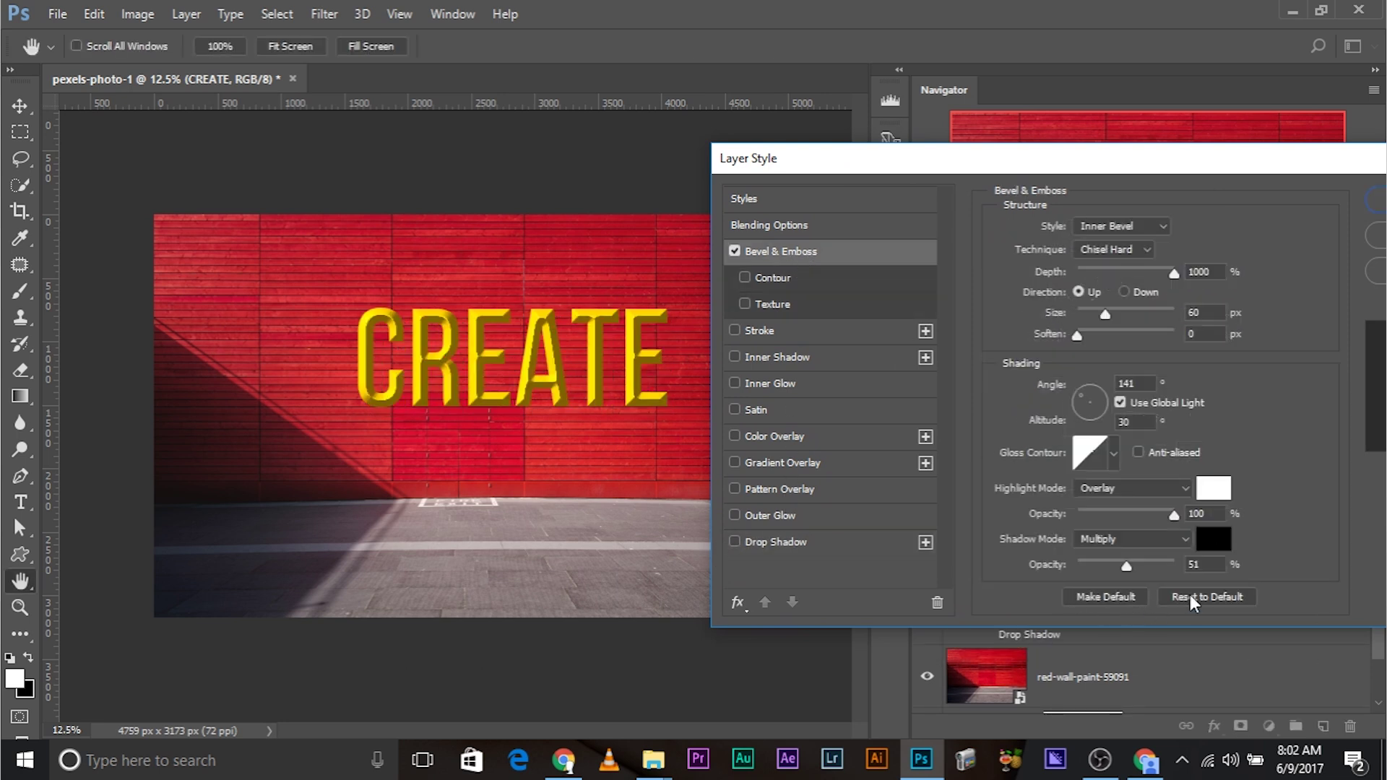
{"action": "left_click", "coordinate": [1211, 596]}
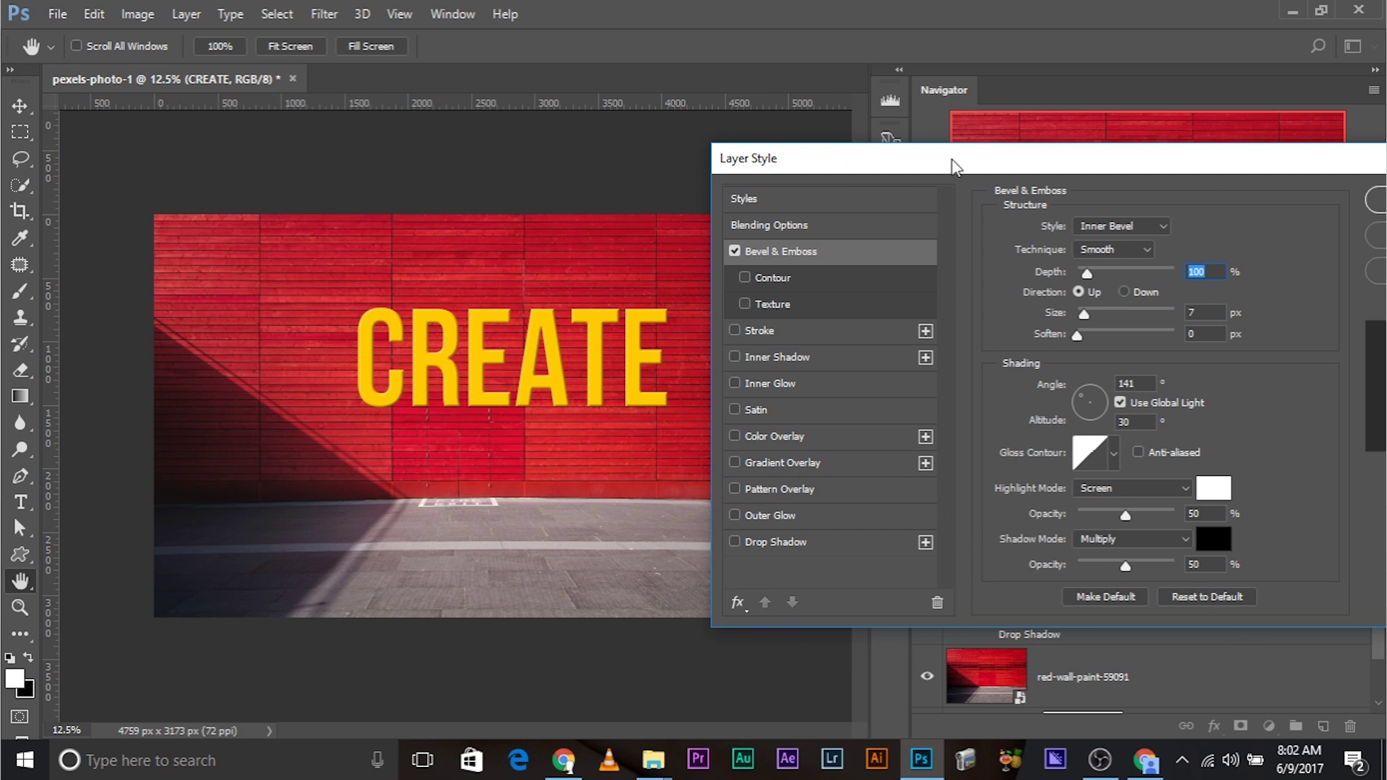
{"action": "left_click_drag", "start_coordinate": [982, 162], "coordinate": [994, 193]}
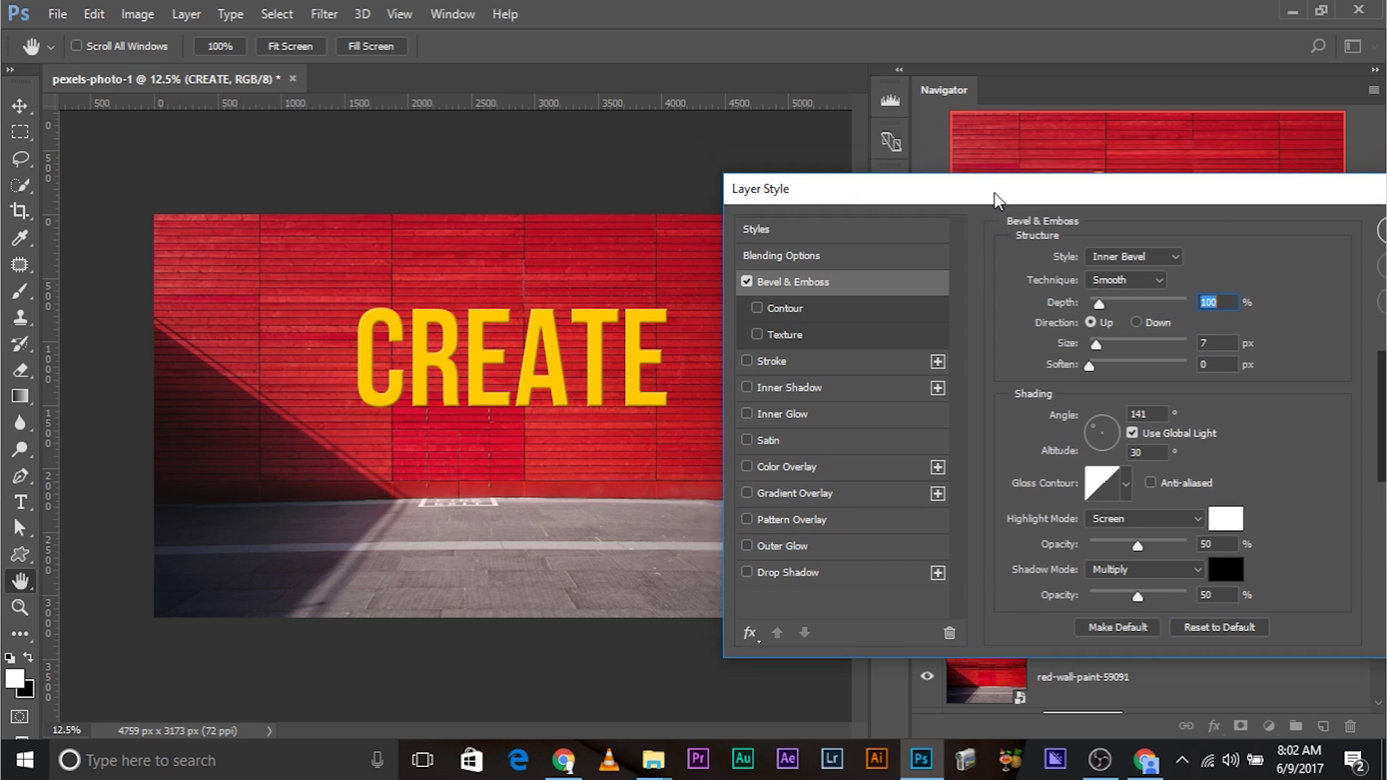
{"action": "left_click_drag", "start_coordinate": [1099, 306], "coordinate": [1157, 298]}
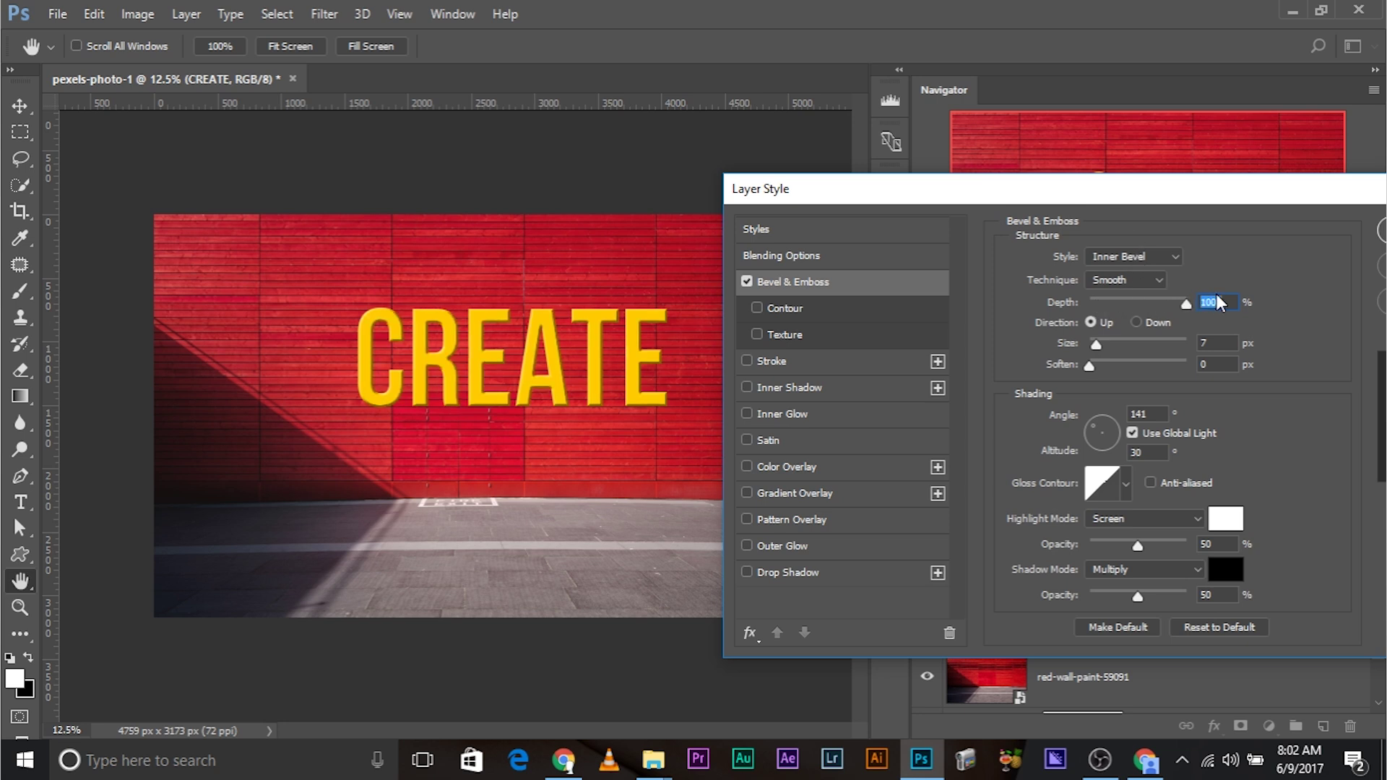
{"action": "left_click", "coordinate": [1138, 279]}
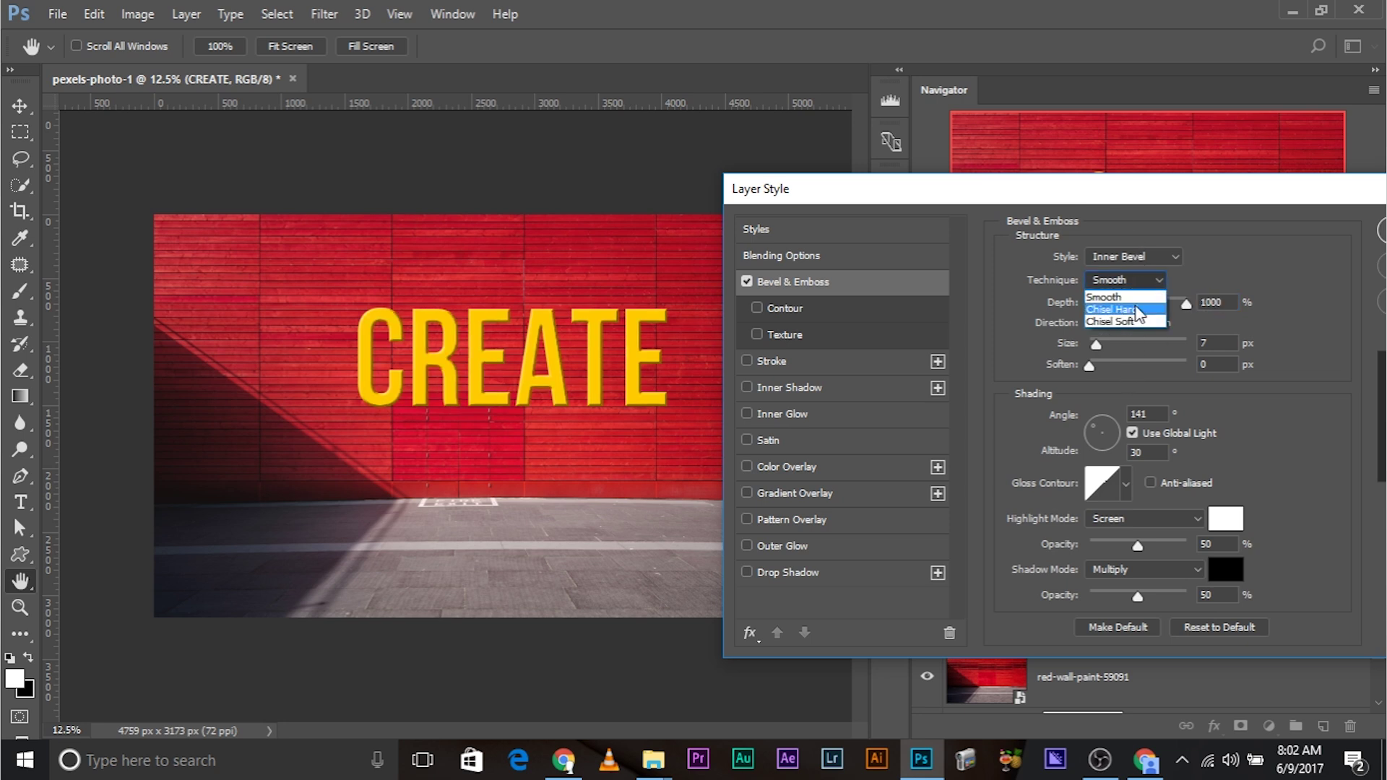
{"action": "left_click", "coordinate": [1113, 304]}
{"action": "left_click_drag", "start_coordinate": [1096, 344], "coordinate": [1146, 347]}
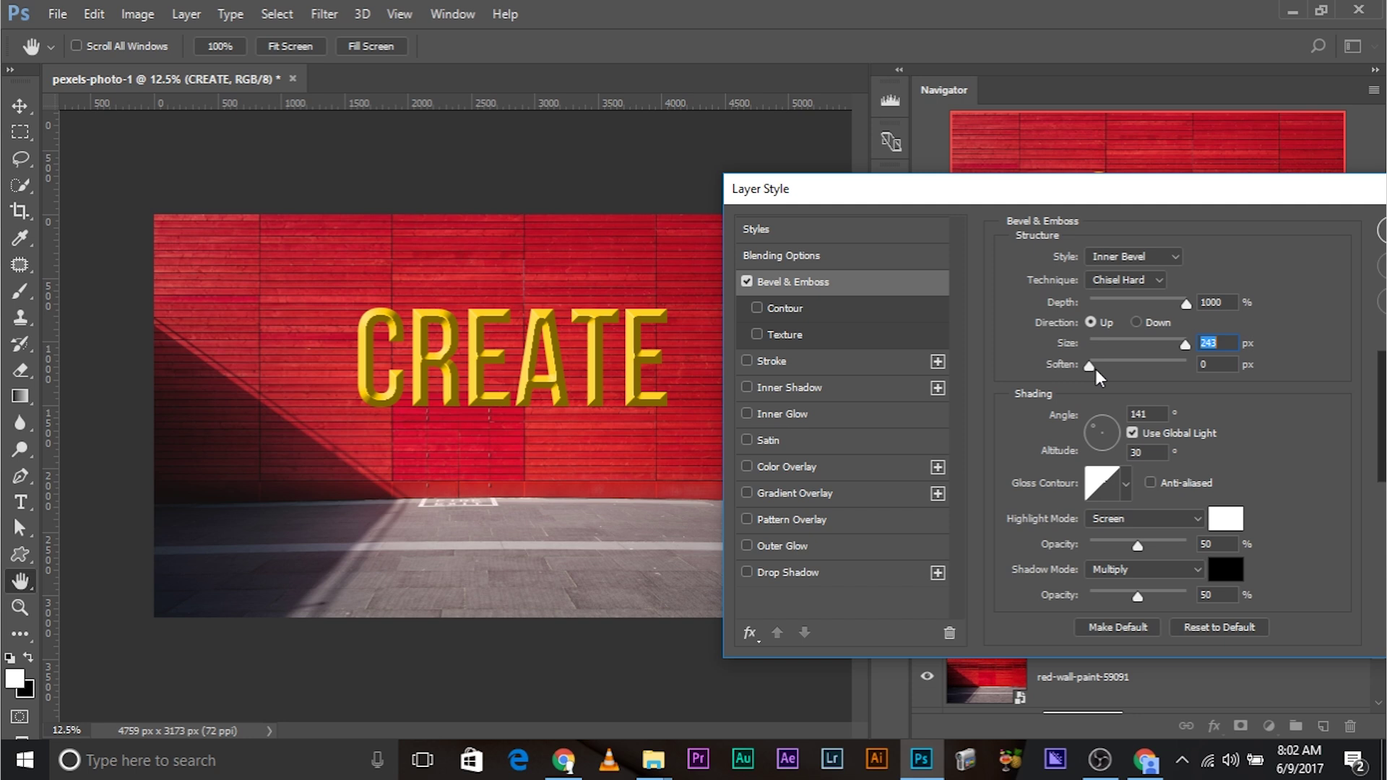
- Raise the bevel's shadow opacity to 77% and apply the layer style
{"action": "key", "text": "Tab"}
{"action": "left_click_drag", "start_coordinate": [1000, 201], "coordinate": [964, 175]}
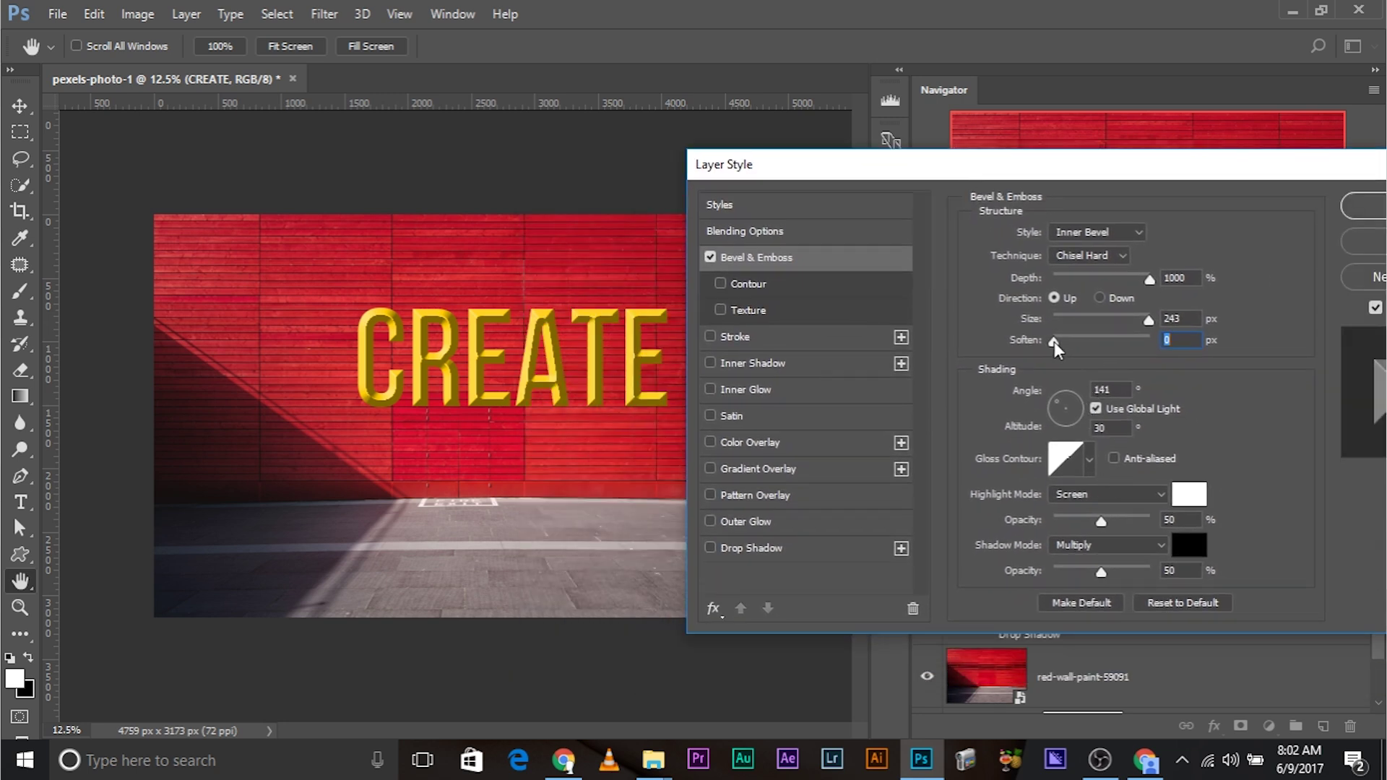
{"action": "left_click_drag", "start_coordinate": [1053, 341], "coordinate": [1110, 343]}
{"action": "left_click_drag", "start_coordinate": [1101, 571], "coordinate": [1129, 574]}
{"action": "left_click_drag", "start_coordinate": [1104, 172], "coordinate": [1036, 174]}
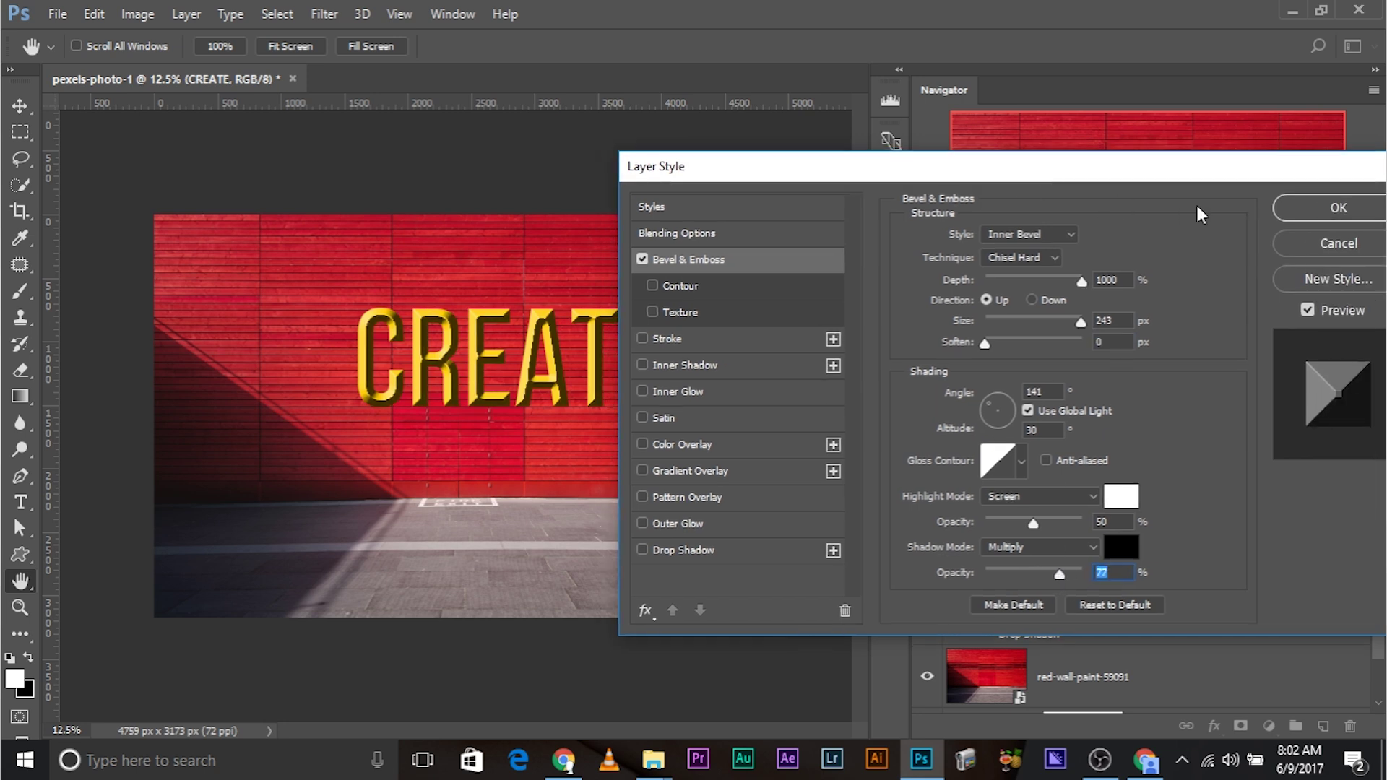
{"action": "left_click", "coordinate": [1297, 207]}
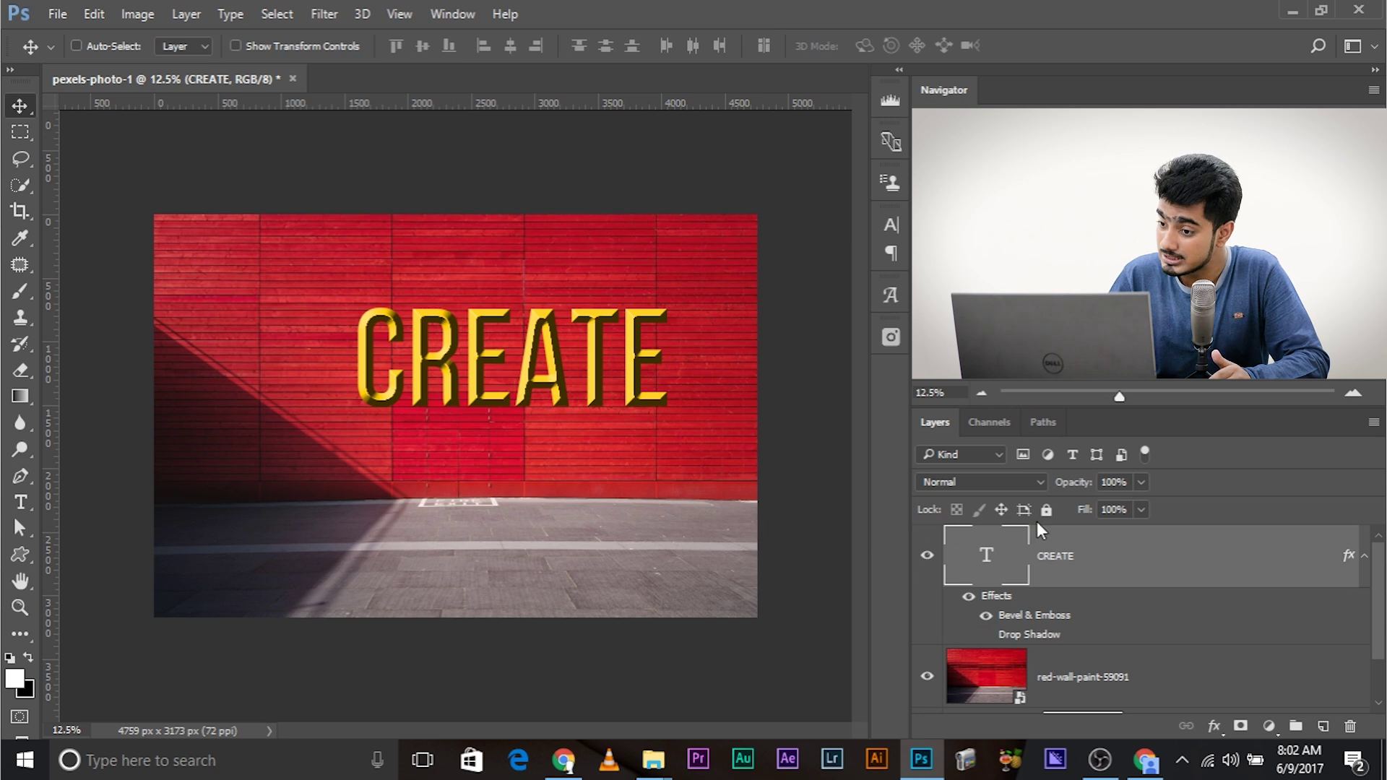
- Set the CREATE layer's Fill to 0% and inspect the beveled letters up close
{"action": "left_click", "coordinate": [1142, 510]}
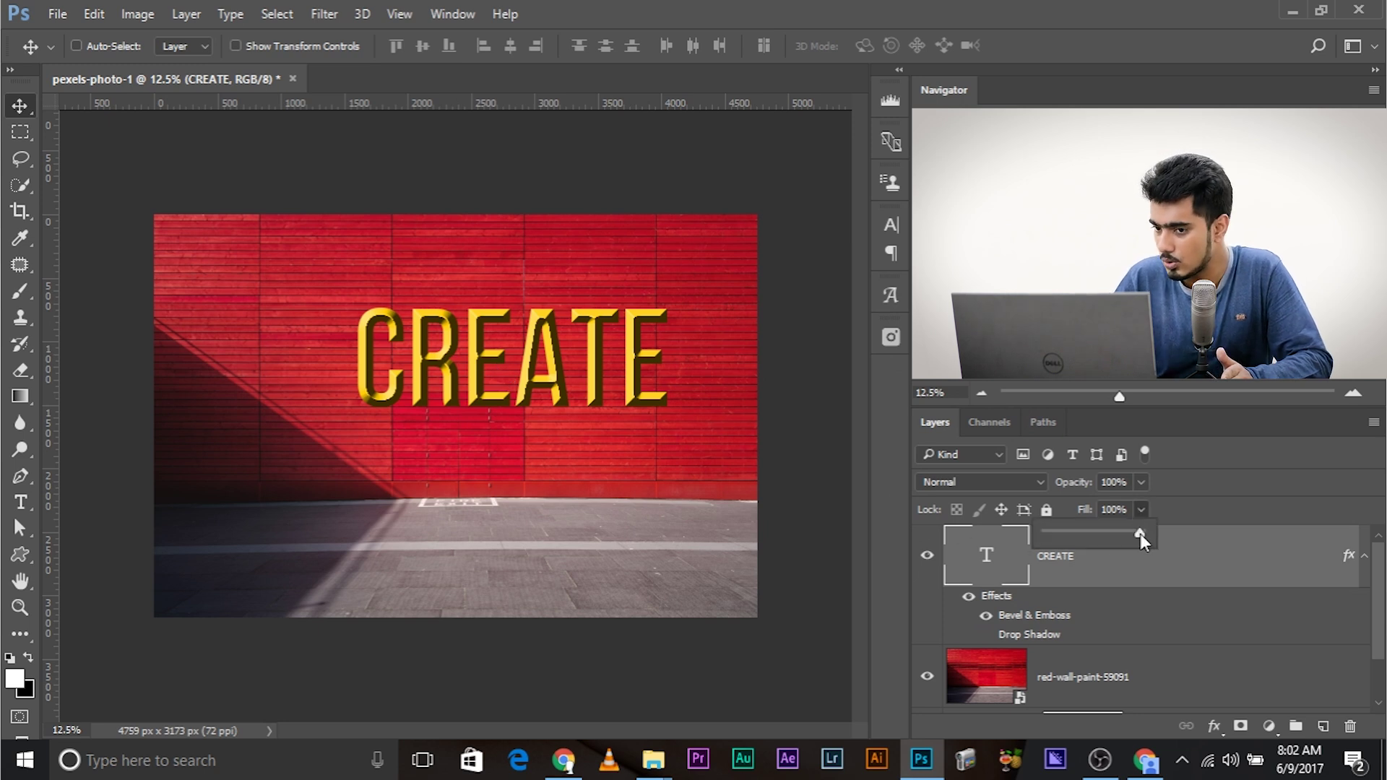
{"action": "left_click_drag", "start_coordinate": [1140, 533], "coordinate": [926, 536]}
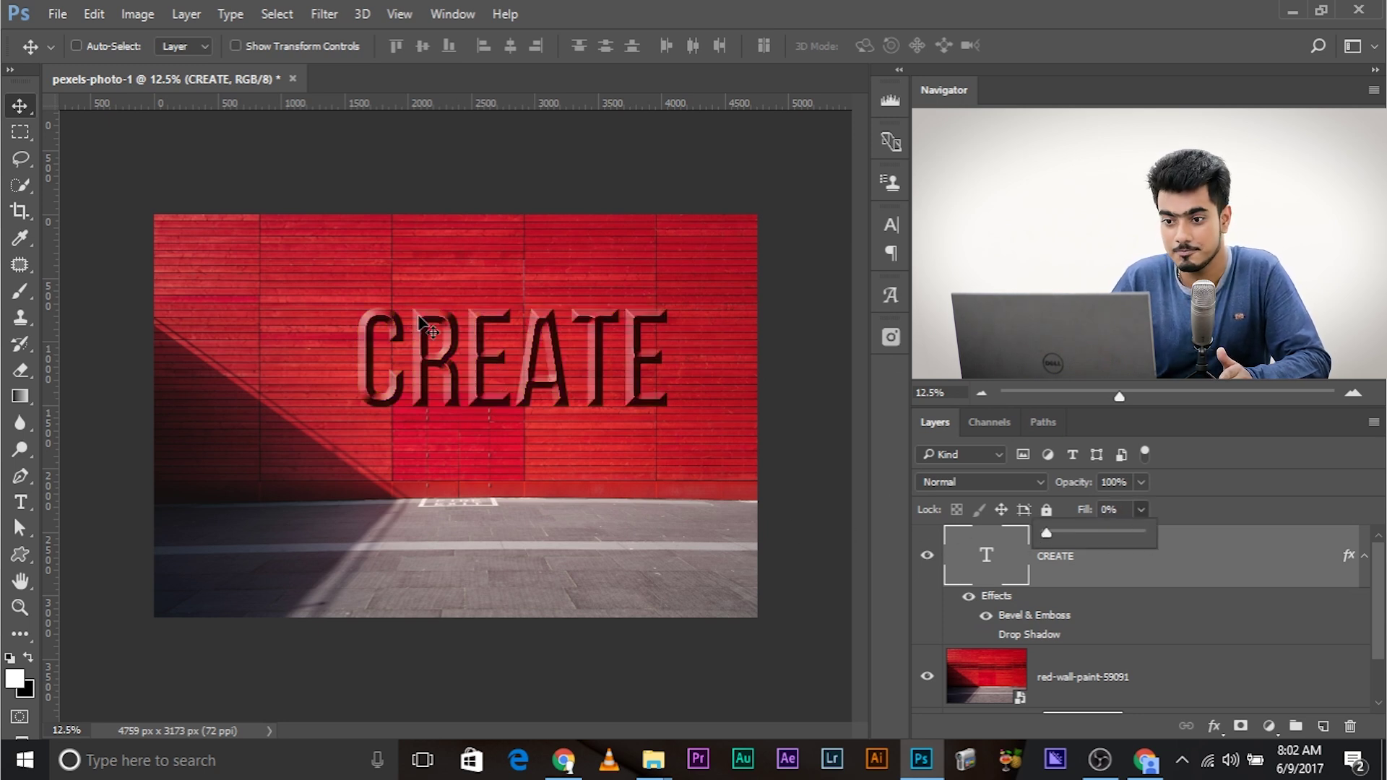
{"action": "key", "text": "ctrl+plus"}
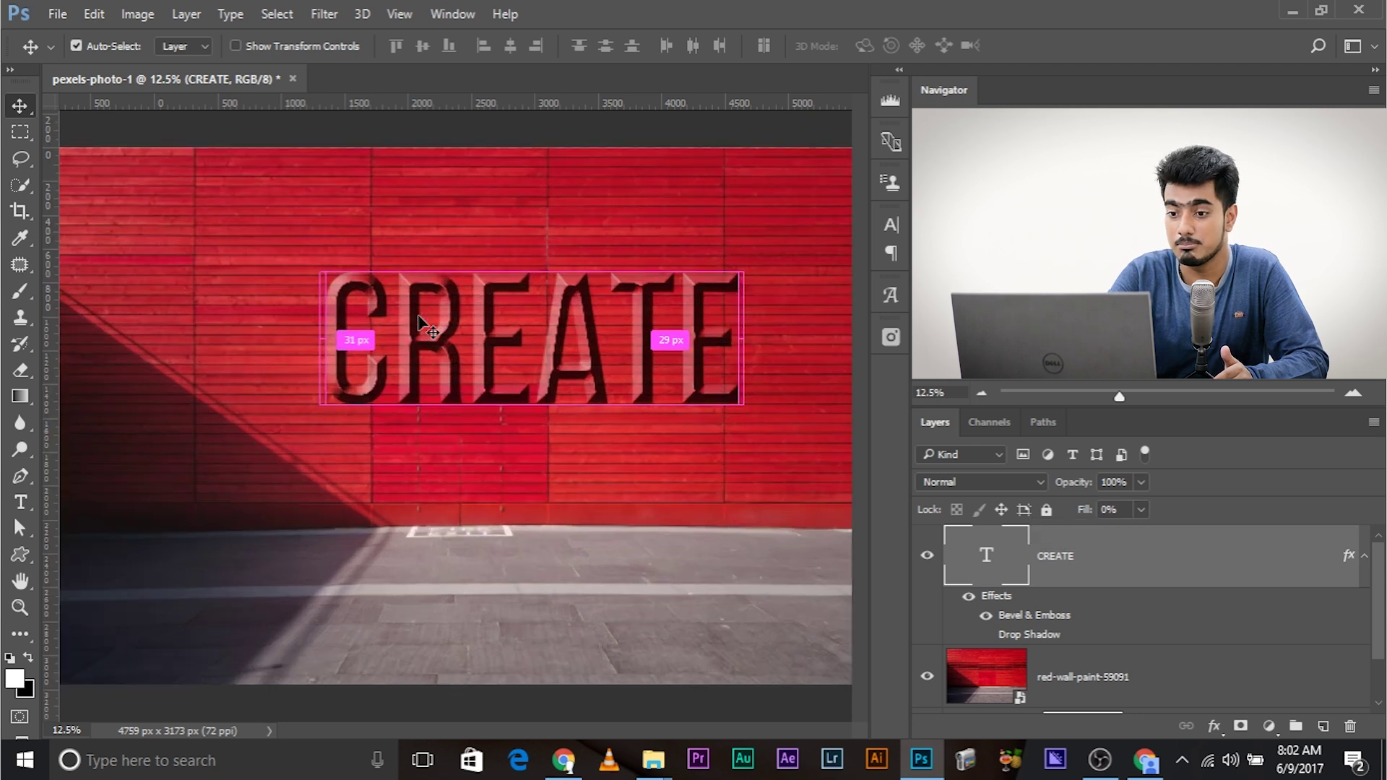
{"action": "key", "text": "ctrl+plus"}
{"action": "key", "text": "ctrl+plus"}
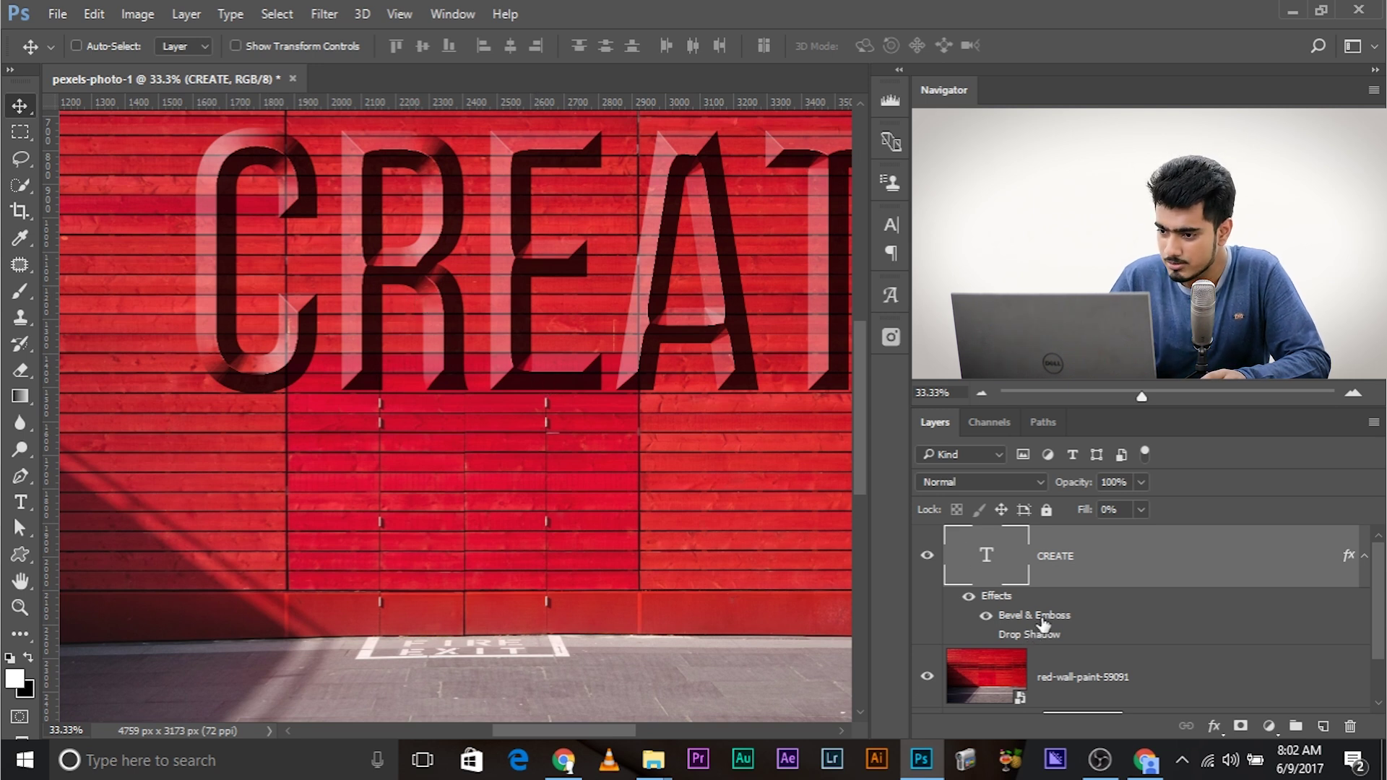
- Change the Highlight Mode of the text's Bevel & Emboss to Overlay
{"action": "double_click", "coordinate": [1075, 576]}
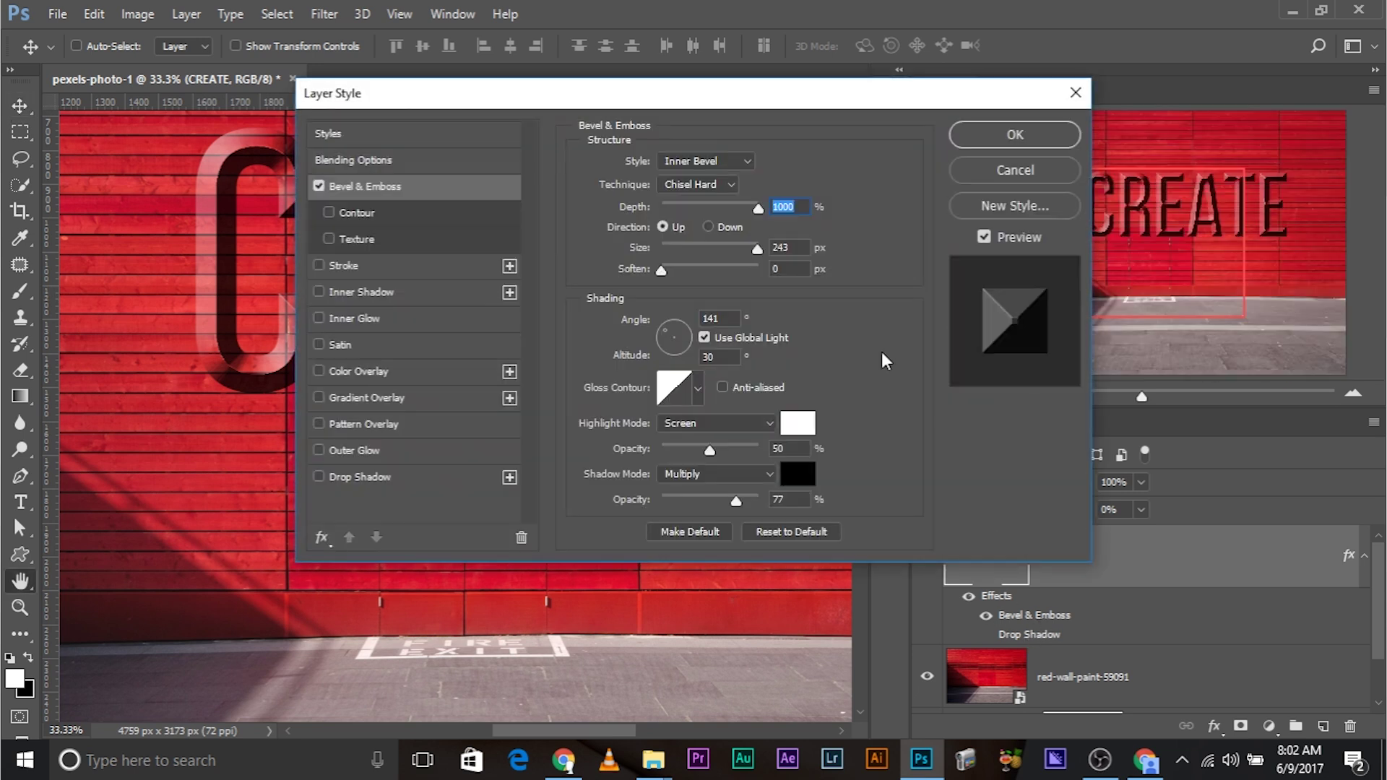
{"action": "left_click_drag", "start_coordinate": [506, 102], "coordinate": [906, 116]}
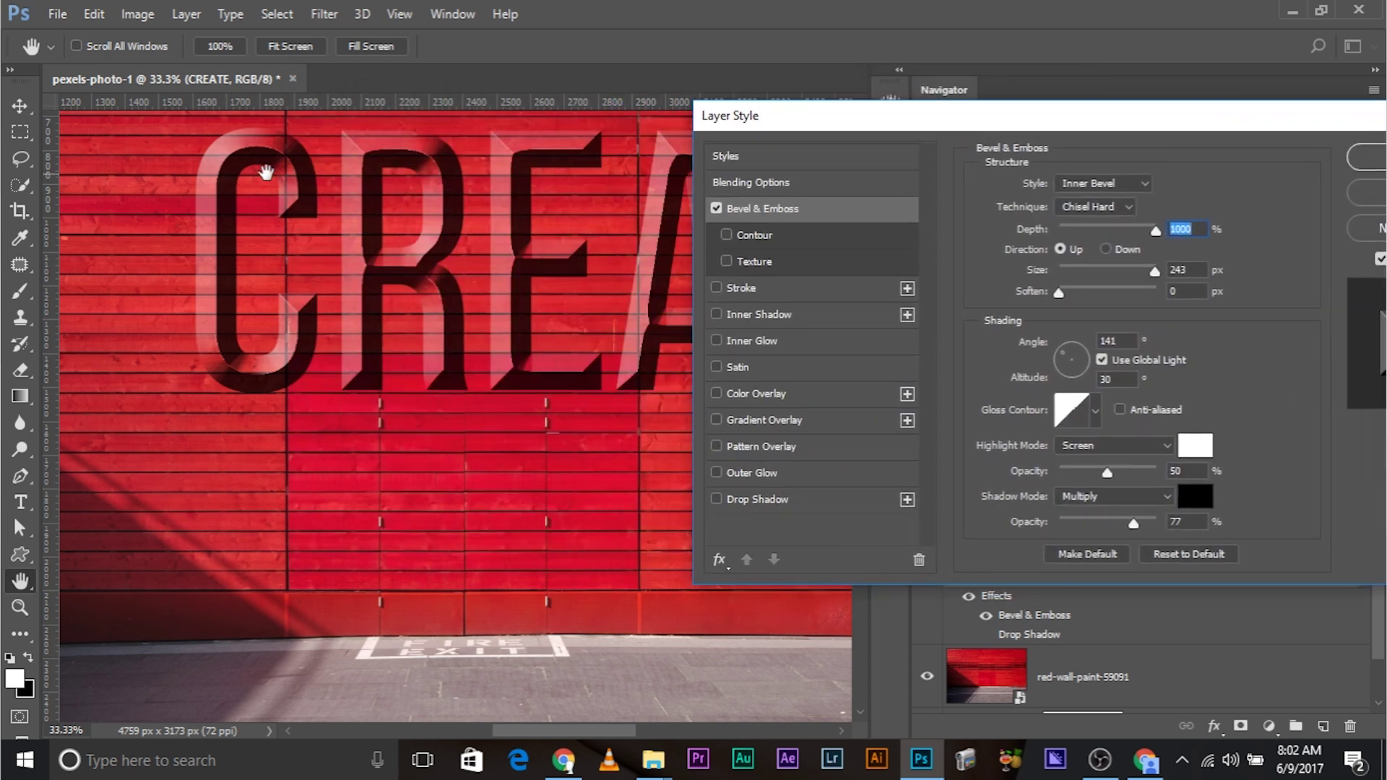
{"action": "left_click", "coordinate": [1146, 445]}
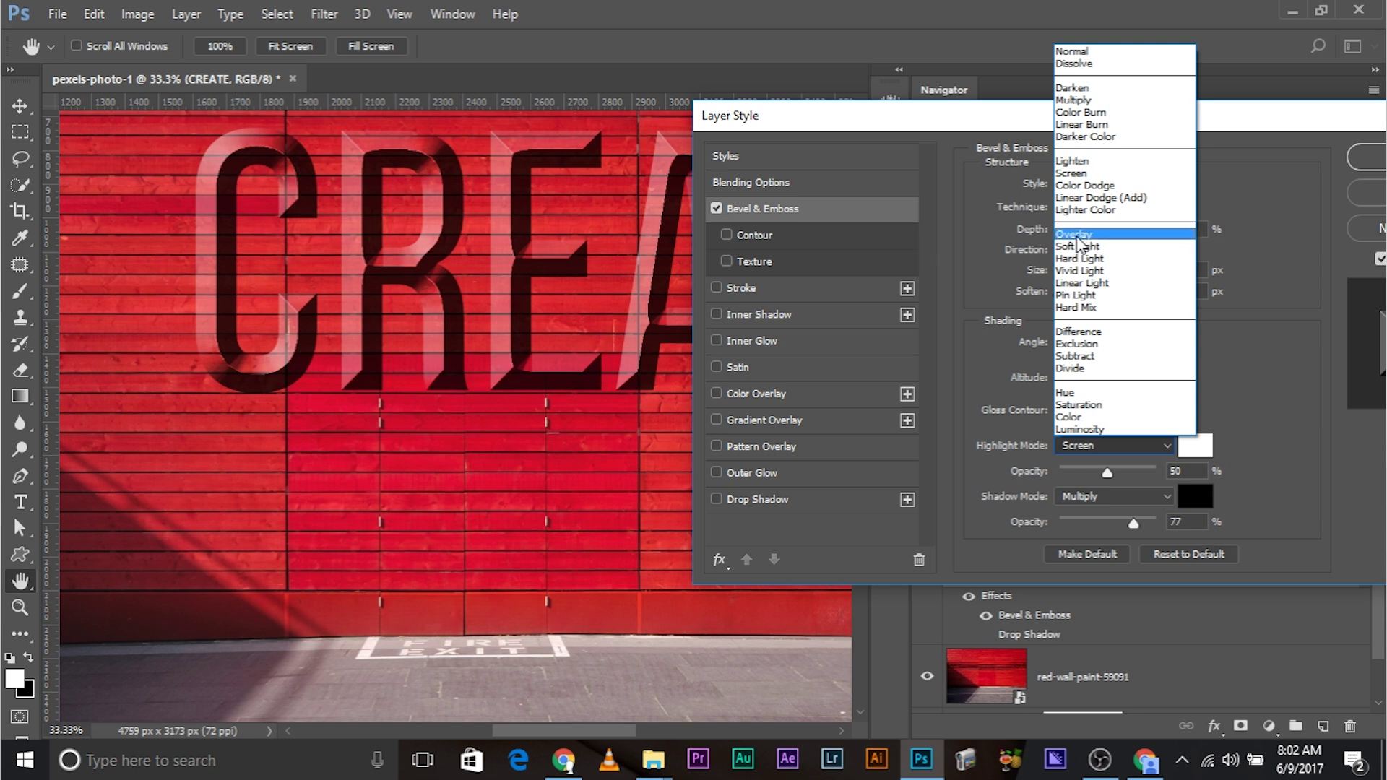
{"action": "left_click", "coordinate": [1077, 235]}
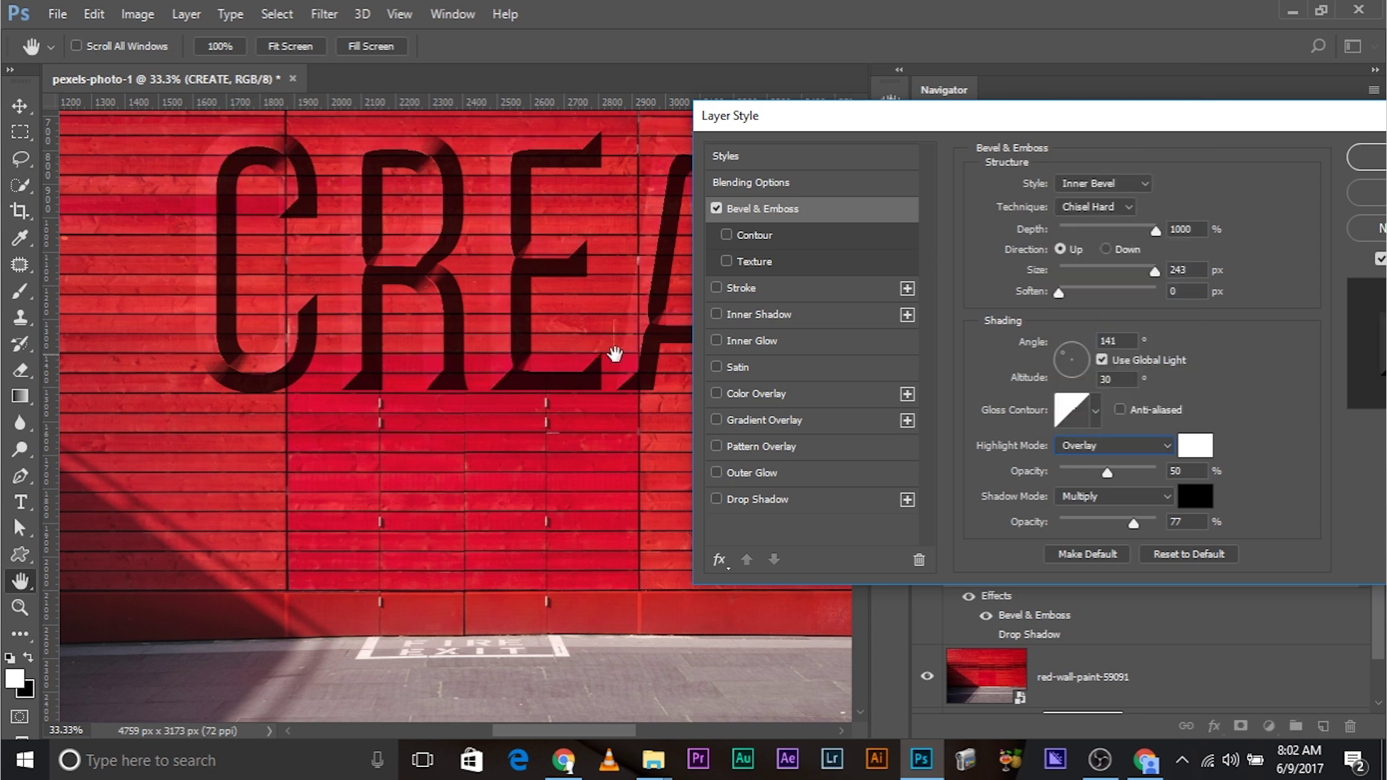
- Set the bevel's highlight opacity to 100% and its shadow opacity to 69%
{"action": "left_click_drag", "start_coordinate": [1107, 472], "coordinate": [1220, 480]}
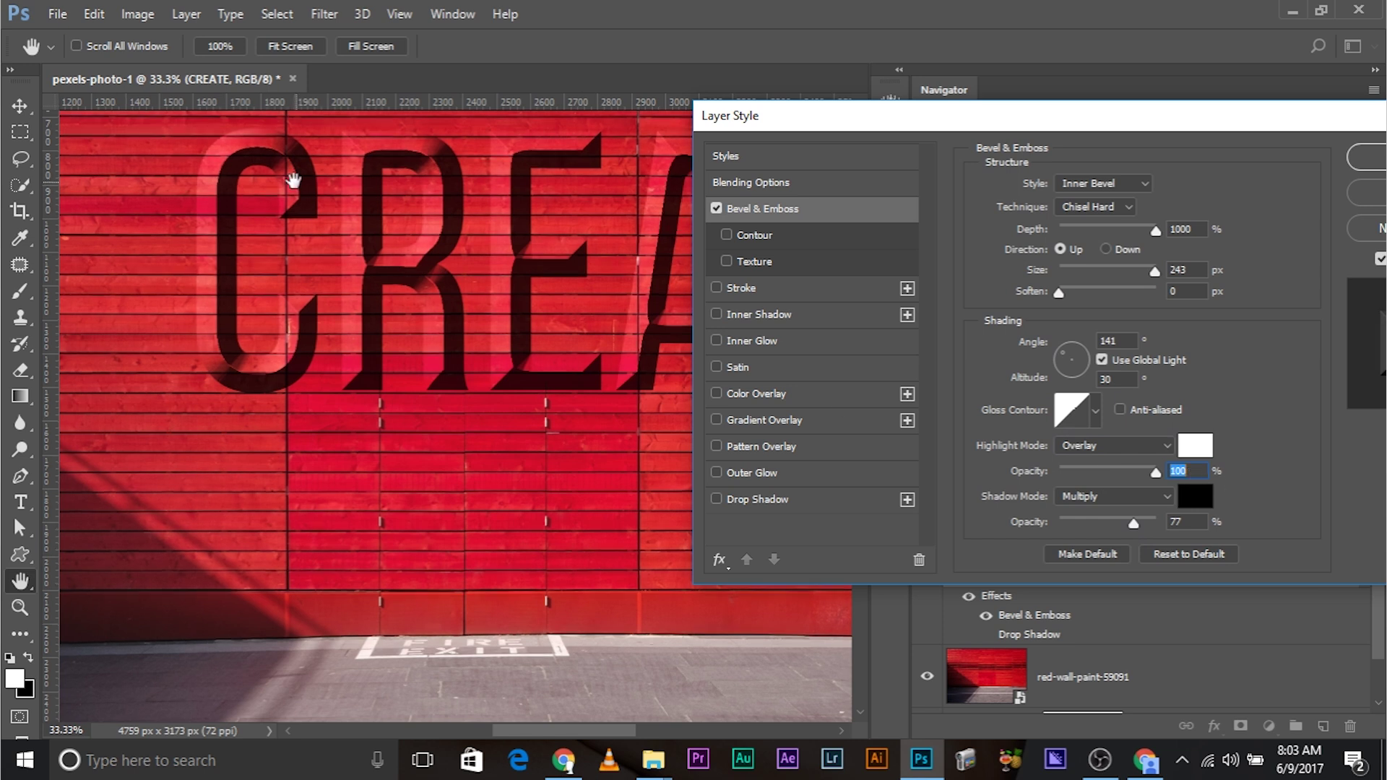
{"action": "key", "text": "ctrl+minus"}
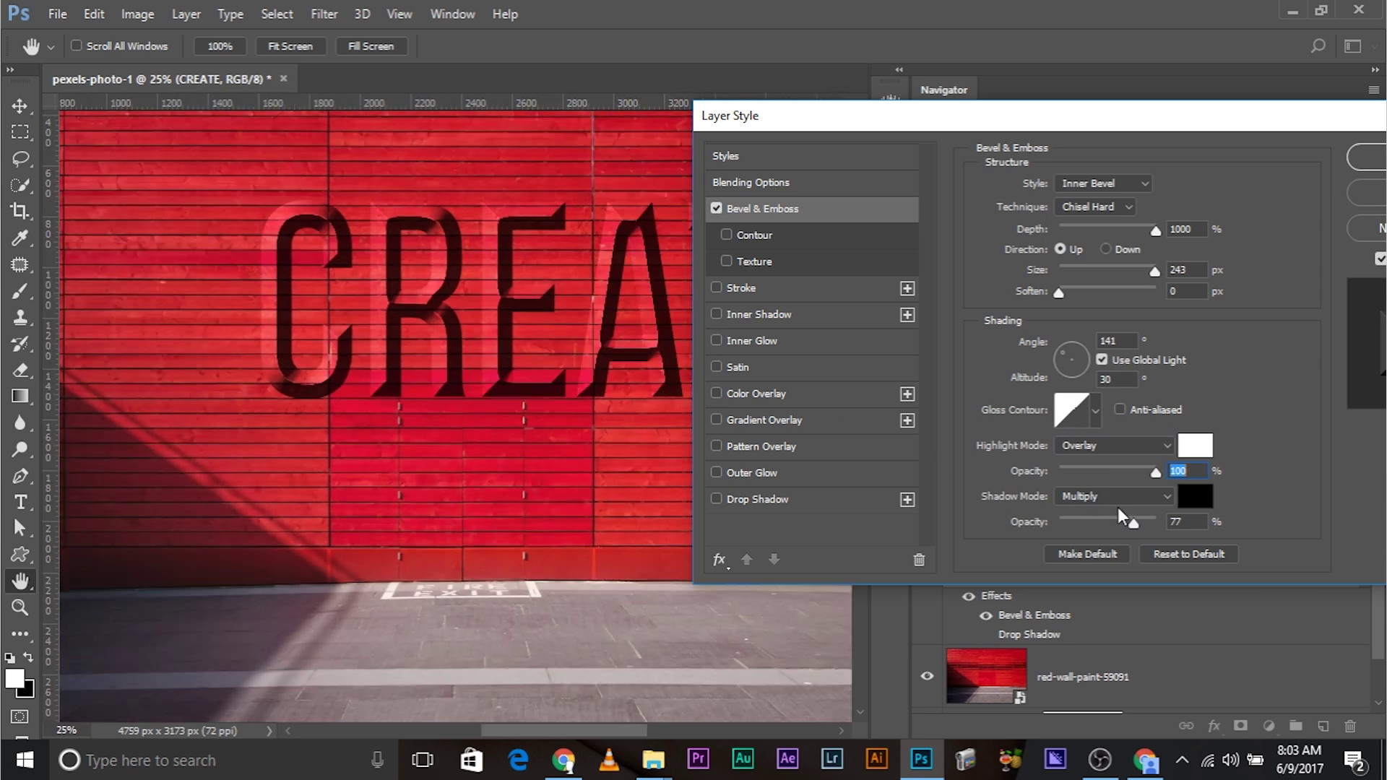
{"action": "mouse_move", "coordinate": [1133, 530]}
{"action": "left_mouse_down"}
{"action": "mouse_move", "coordinate": [1116, 530]}
{"action": "mouse_move", "coordinate": [1128, 533]}
{"action": "left_mouse_up"}
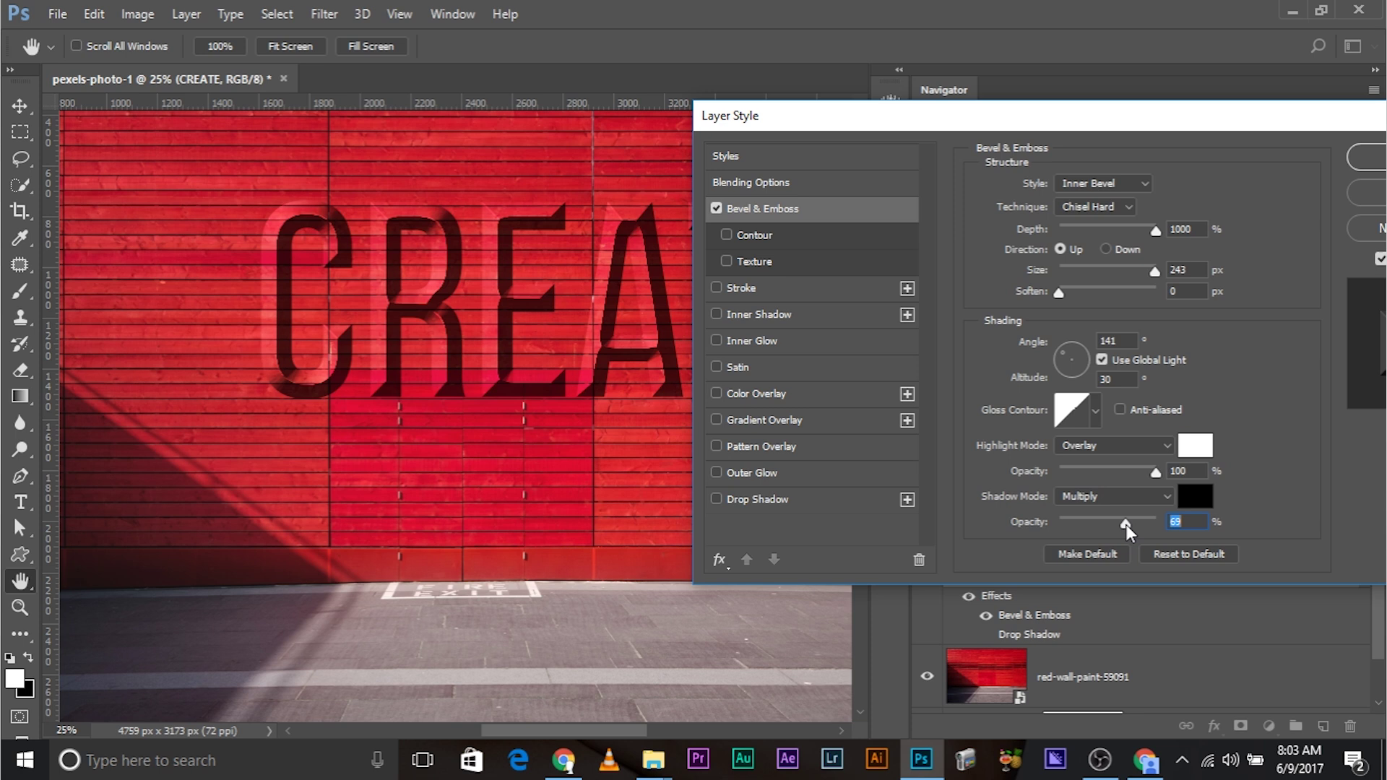
- Enable the text's Drop Shadow with 49 px distance and 65 px size, and apply the layer style
{"action": "left_click", "coordinate": [717, 499]}
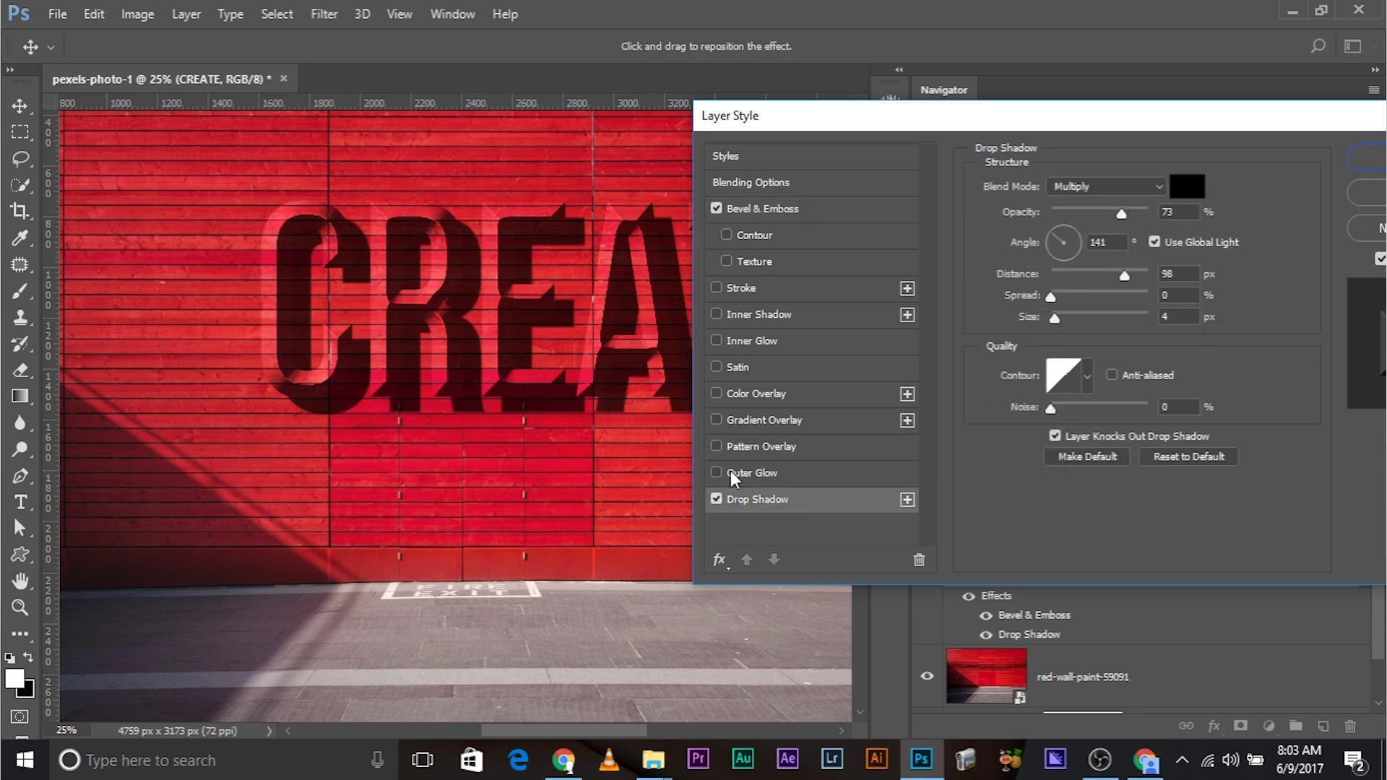
{"action": "mouse_move", "coordinate": [1125, 281]}
{"action": "left_mouse_down"}
{"action": "mouse_move", "coordinate": [1094, 280]}
{"action": "mouse_move", "coordinate": [1083, 318]}
{"action": "mouse_move", "coordinate": [1099, 282]}
{"action": "left_mouse_up"}
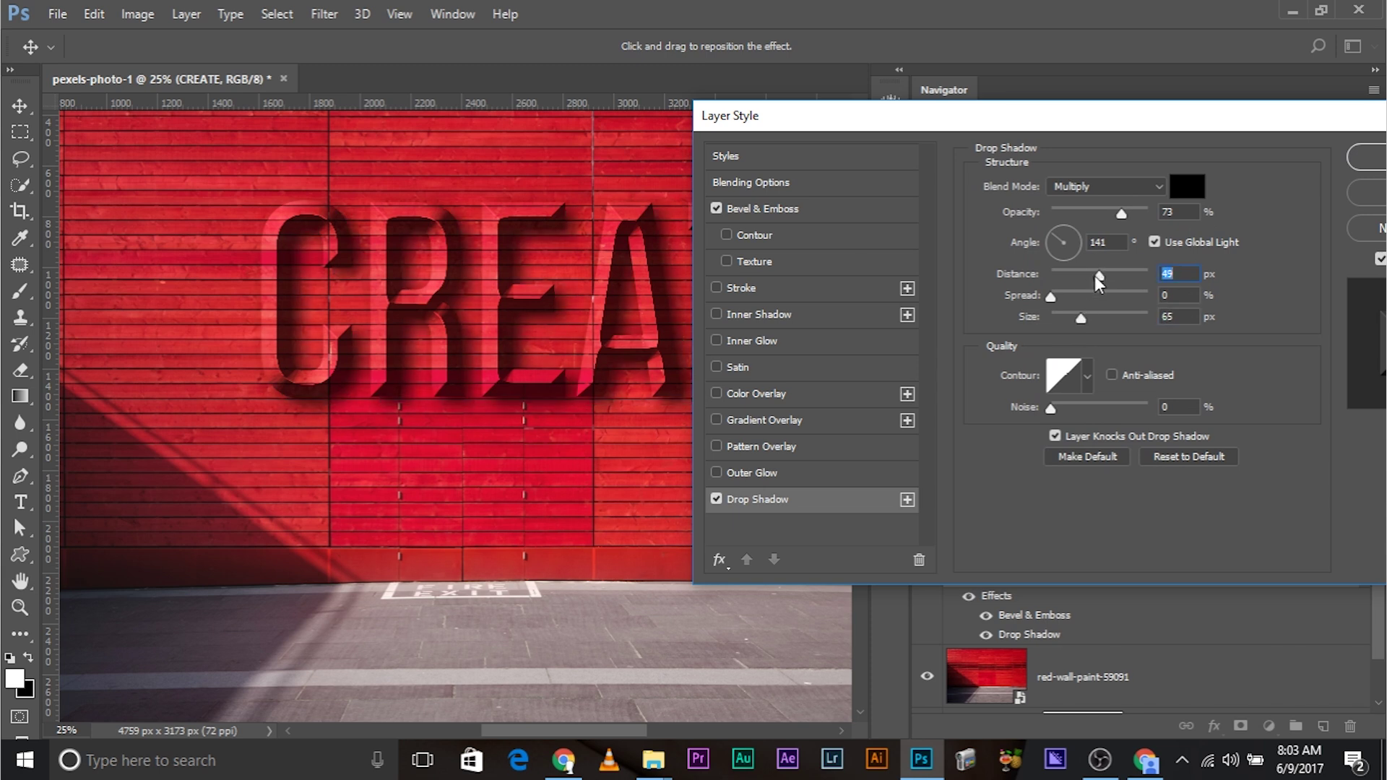
{"action": "left_click", "coordinate": [1367, 157]}
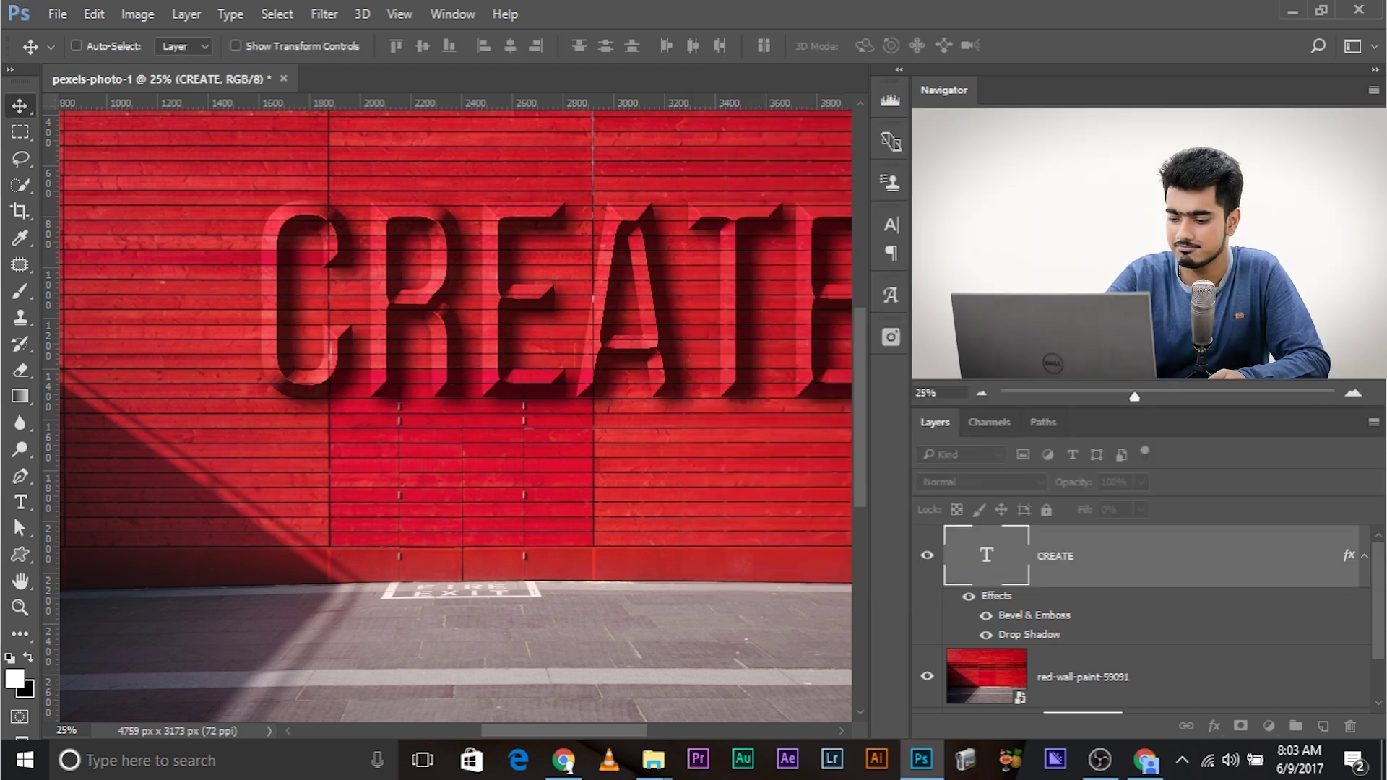
{"action": "key", "text": "ctrl+minus"}
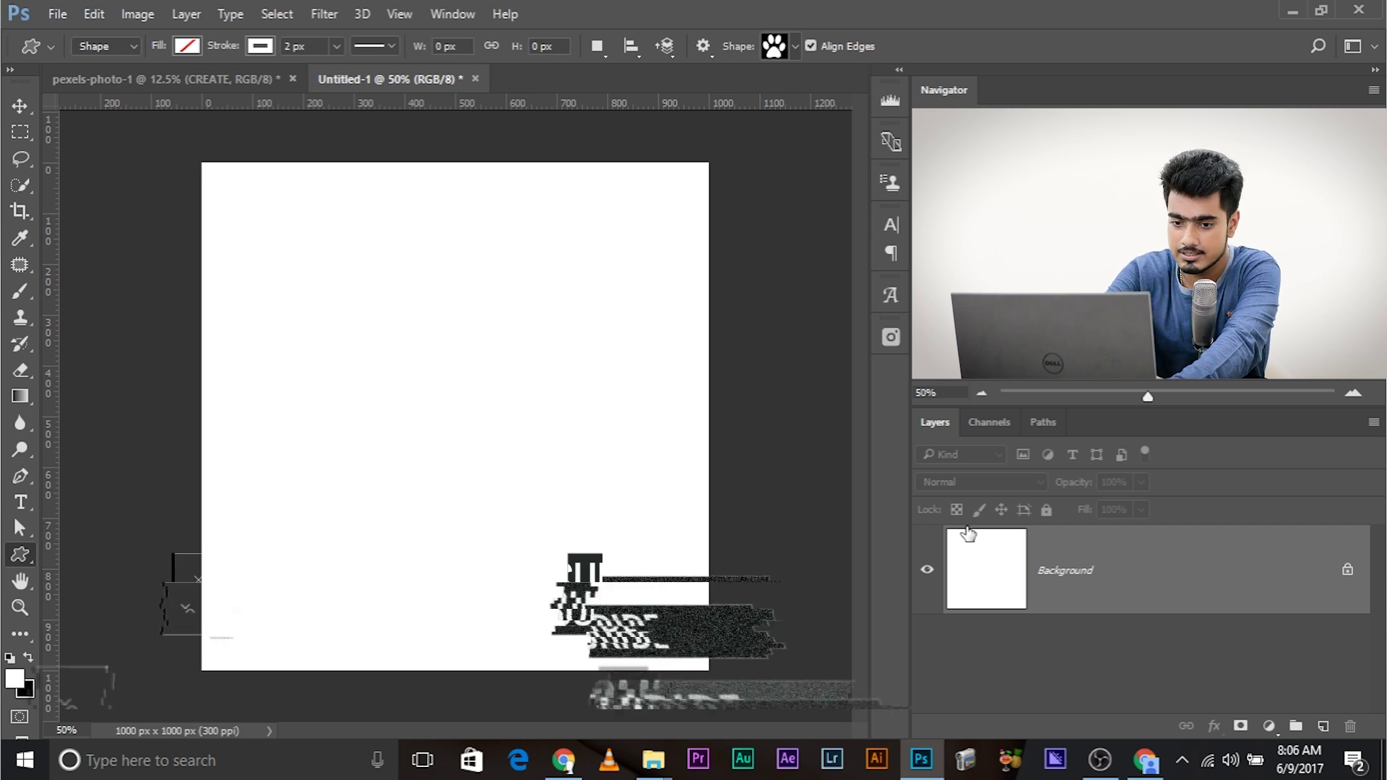
- Fill the Background layer of the blank 1000 x 1000 px document with black in Normal mode at 100% opacity
{"action": "key", "text": "i"}
{"action": "key", "text": "shift+BackSpace"}
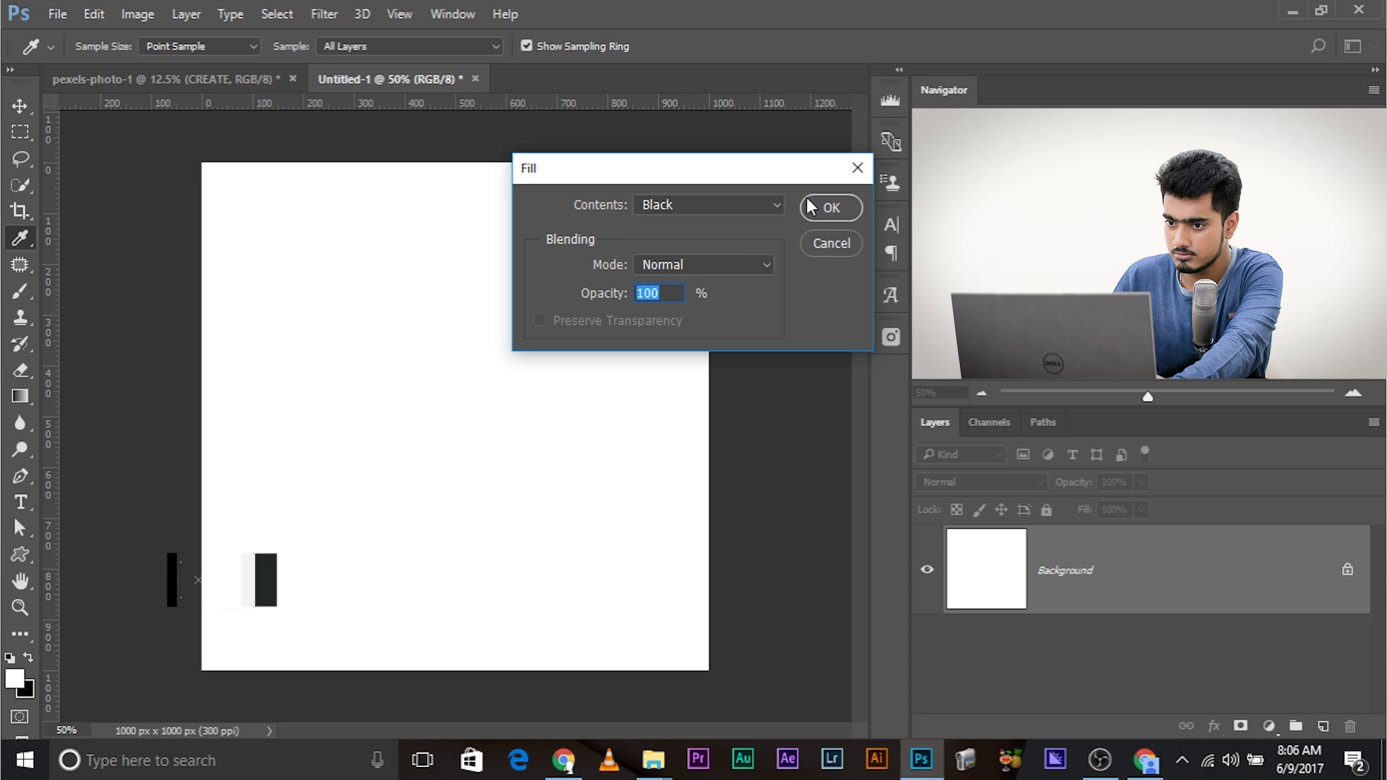
{"action": "left_click", "coordinate": [831, 215]}
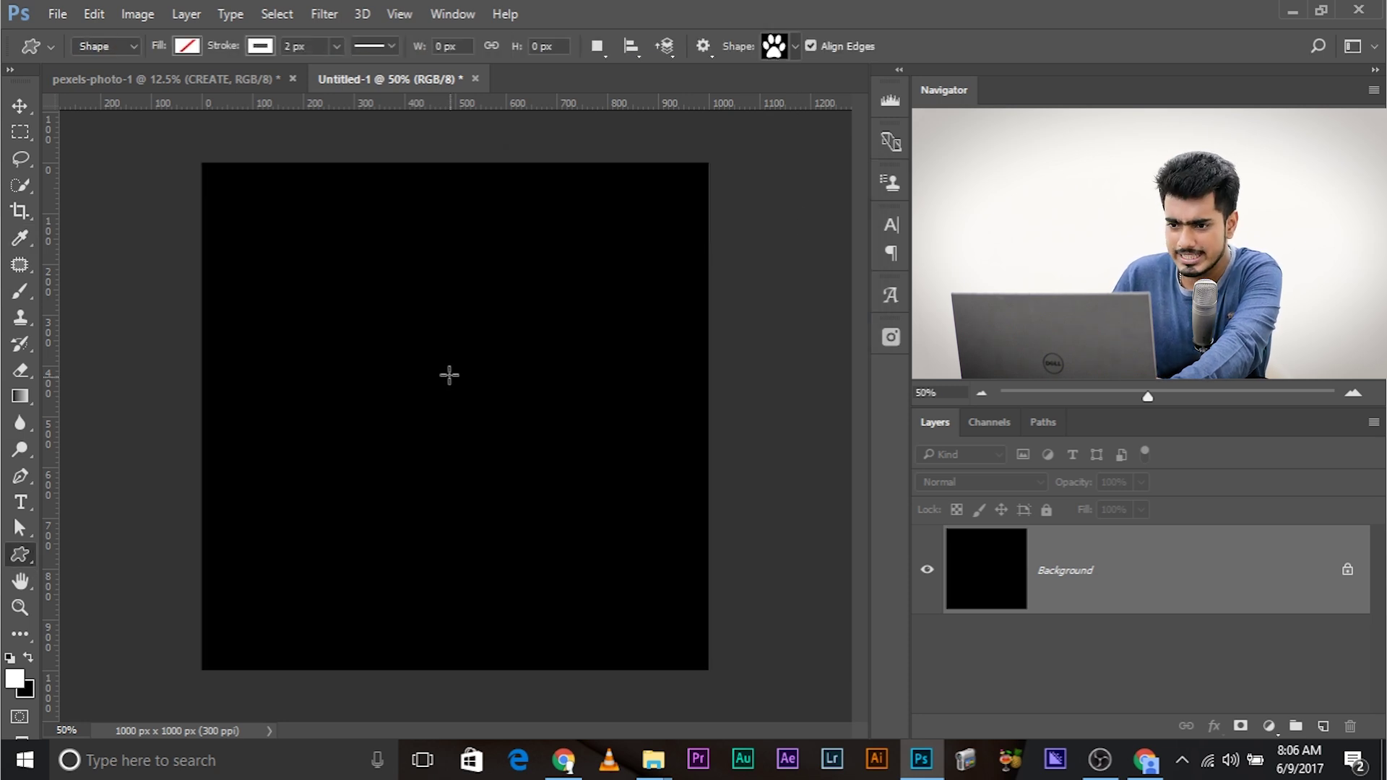
- Draw a paw print custom shape about 315 px wide in the middle of the black canvas
{"action": "left_click", "coordinate": [795, 48]}
{"action": "left_click", "coordinate": [741, 155]}
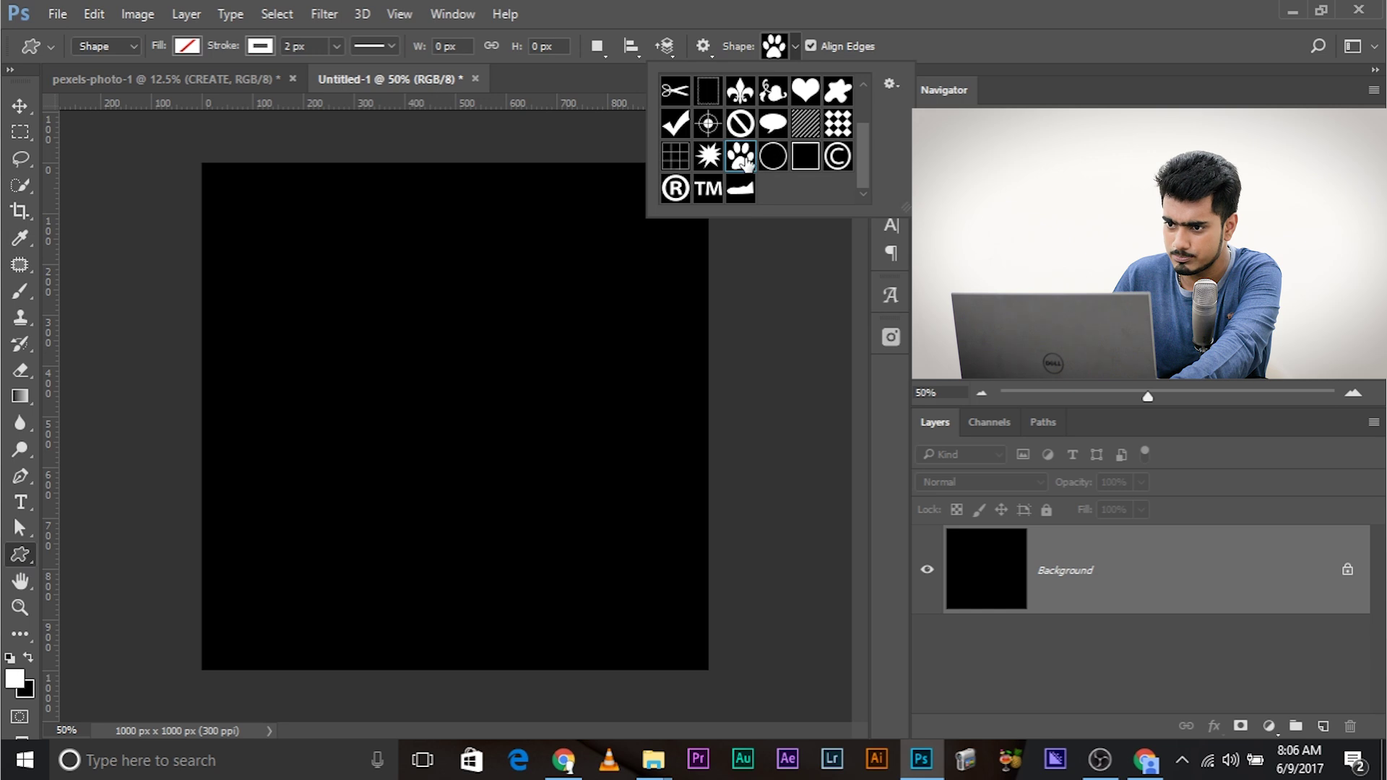
{"action": "left_click_drag", "start_coordinate": [425, 365], "coordinate": [488, 474]}
{"action": "key", "text": "v"}
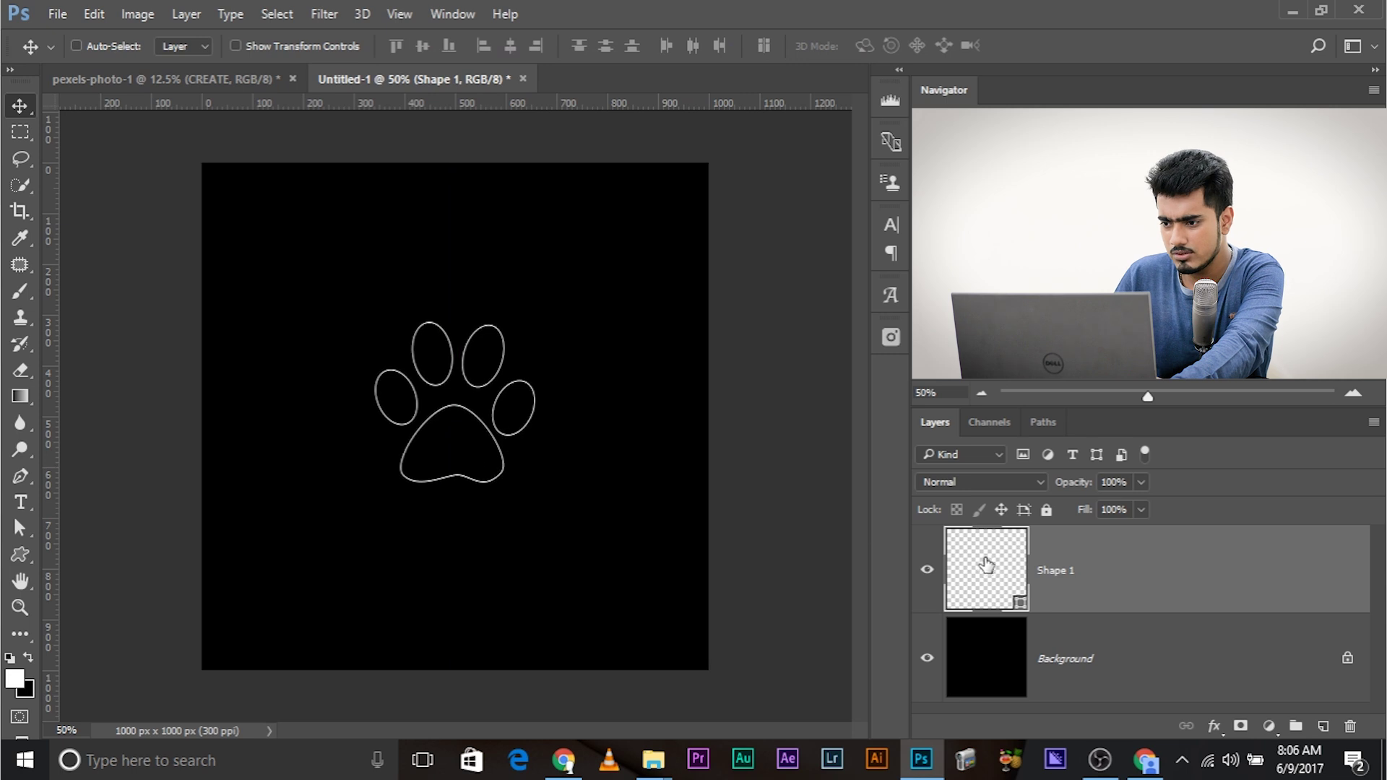
- Give the paw print shape a solid white fill and remove its stroke
{"action": "left_click", "coordinate": [19, 554]}
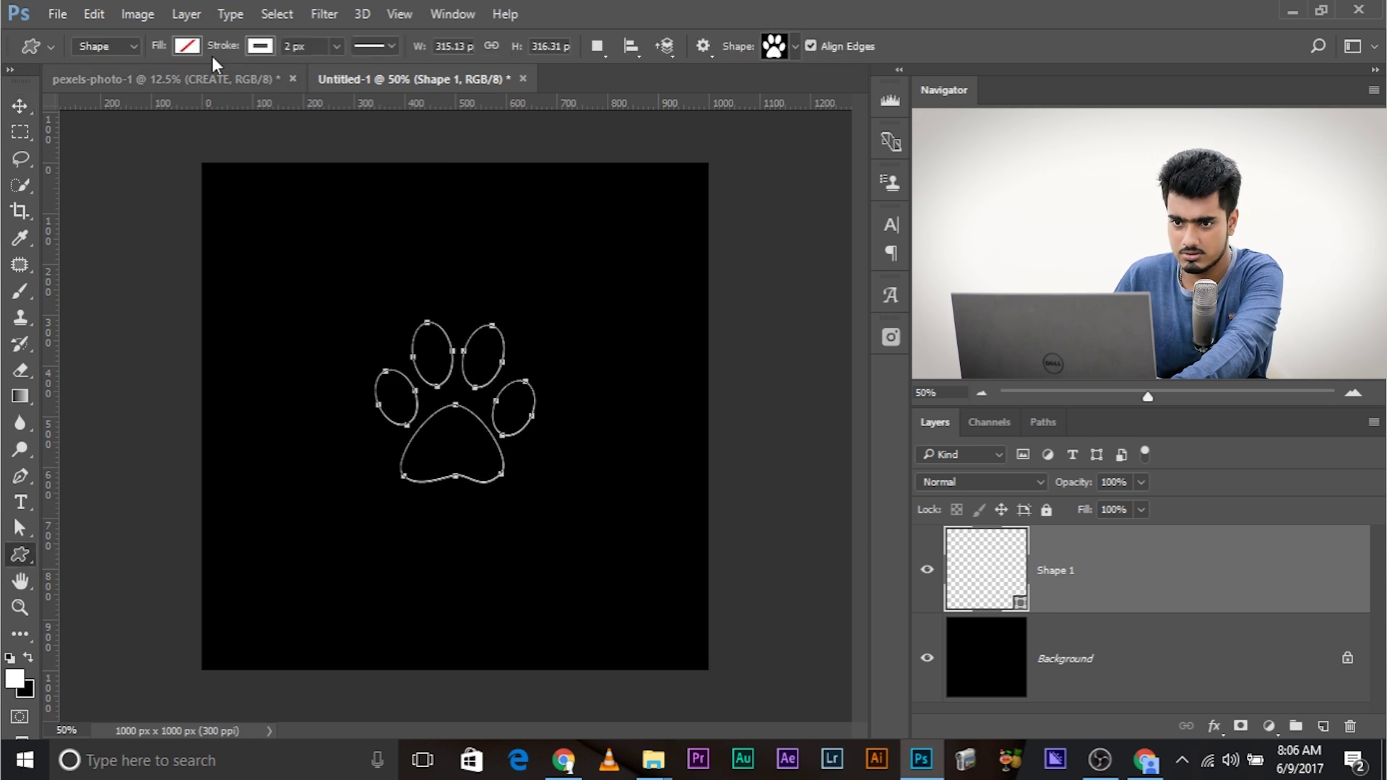
{"action": "left_click", "coordinate": [187, 45]}
{"action": "left_click", "coordinate": [88, 153]}
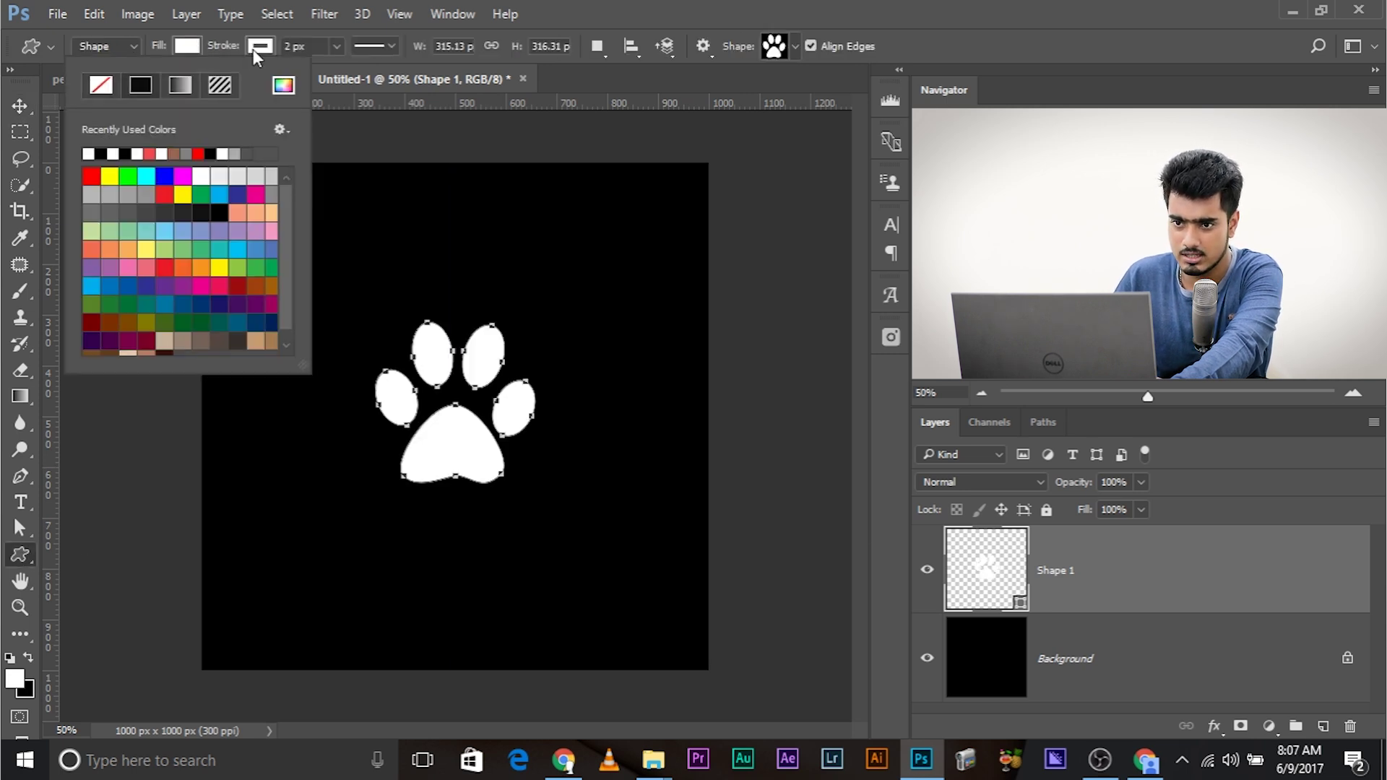
{"action": "left_click", "coordinate": [260, 45]}
{"action": "left_click", "coordinate": [172, 86]}
{"action": "left_click", "coordinate": [650, 26]}
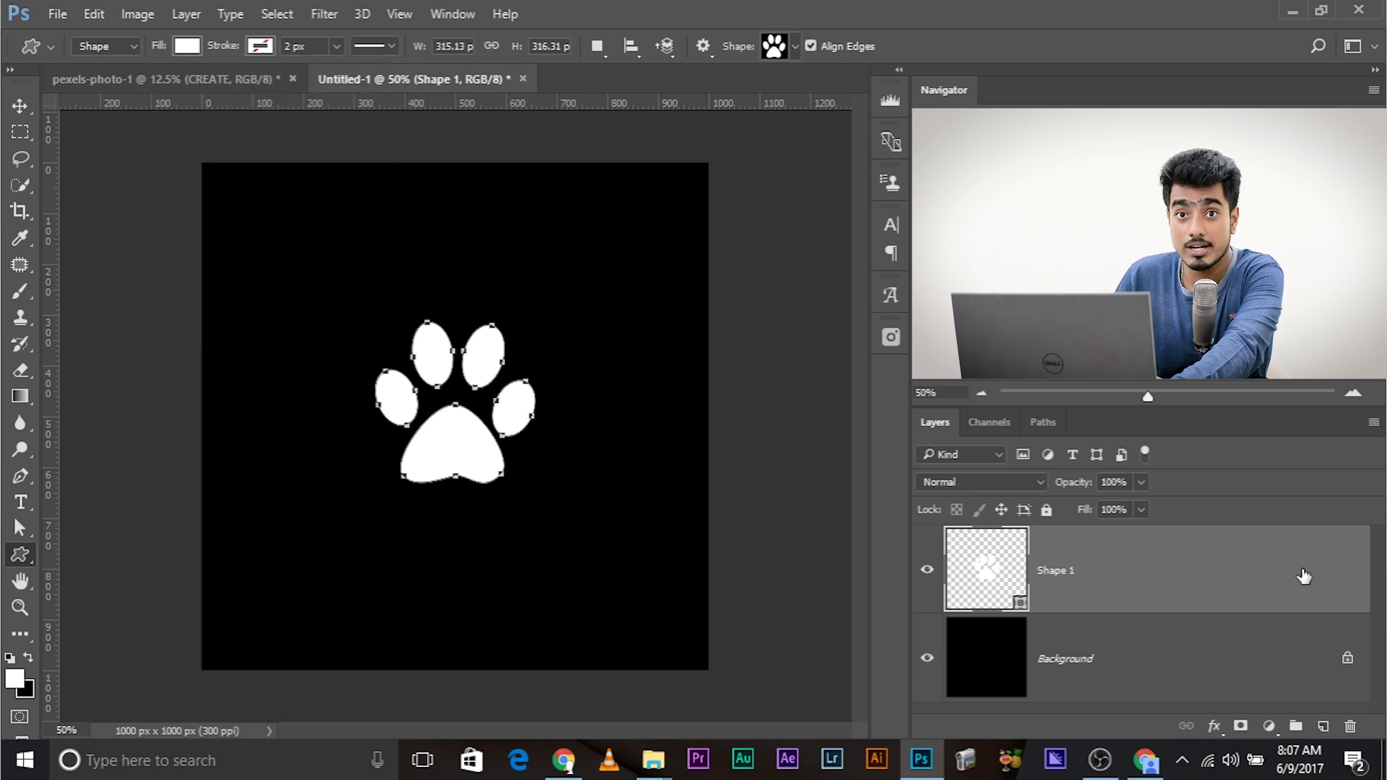
- Apply a red Outer Glow to the paw print in Screen mode with 31% opacity and 104 px size
{"action": "double_click", "coordinate": [1148, 584]}
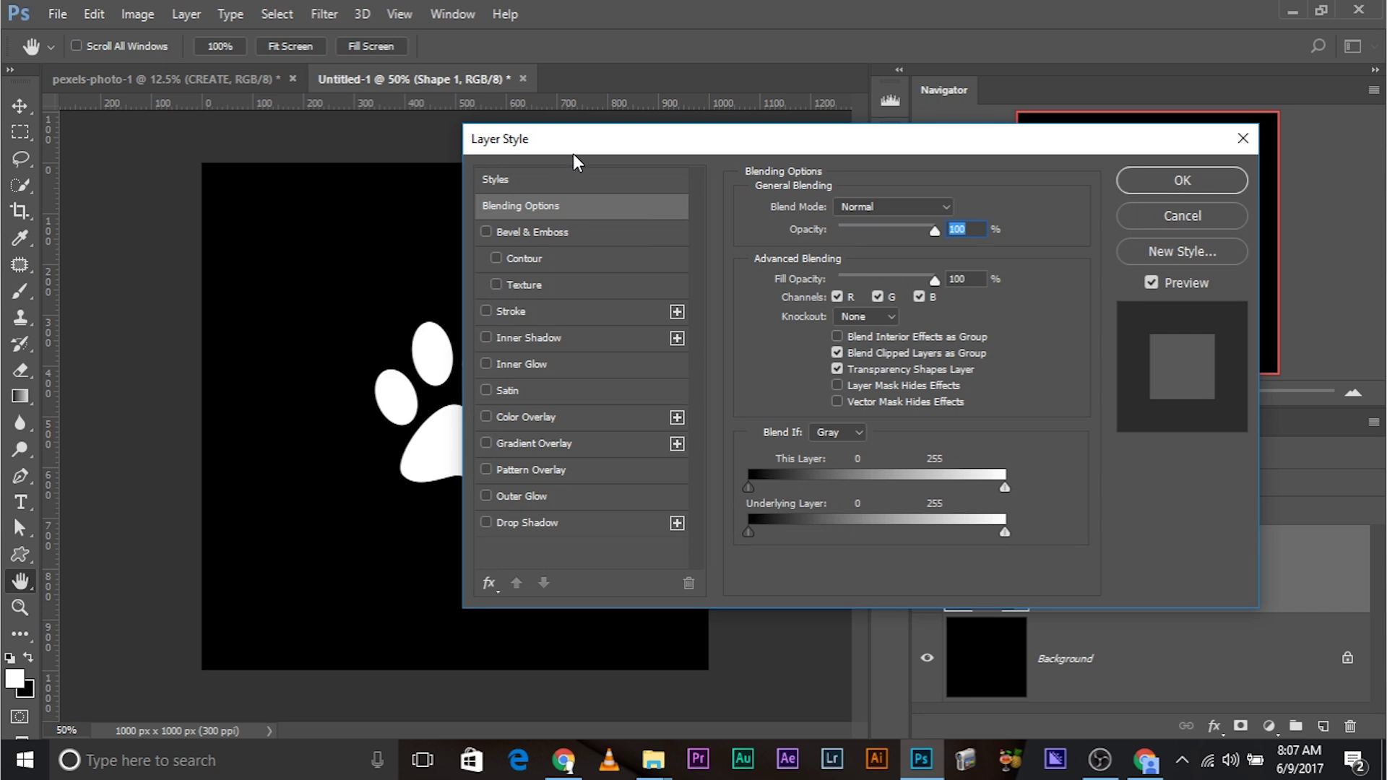
{"action": "left_click_drag", "start_coordinate": [578, 162], "coordinate": [685, 162]}
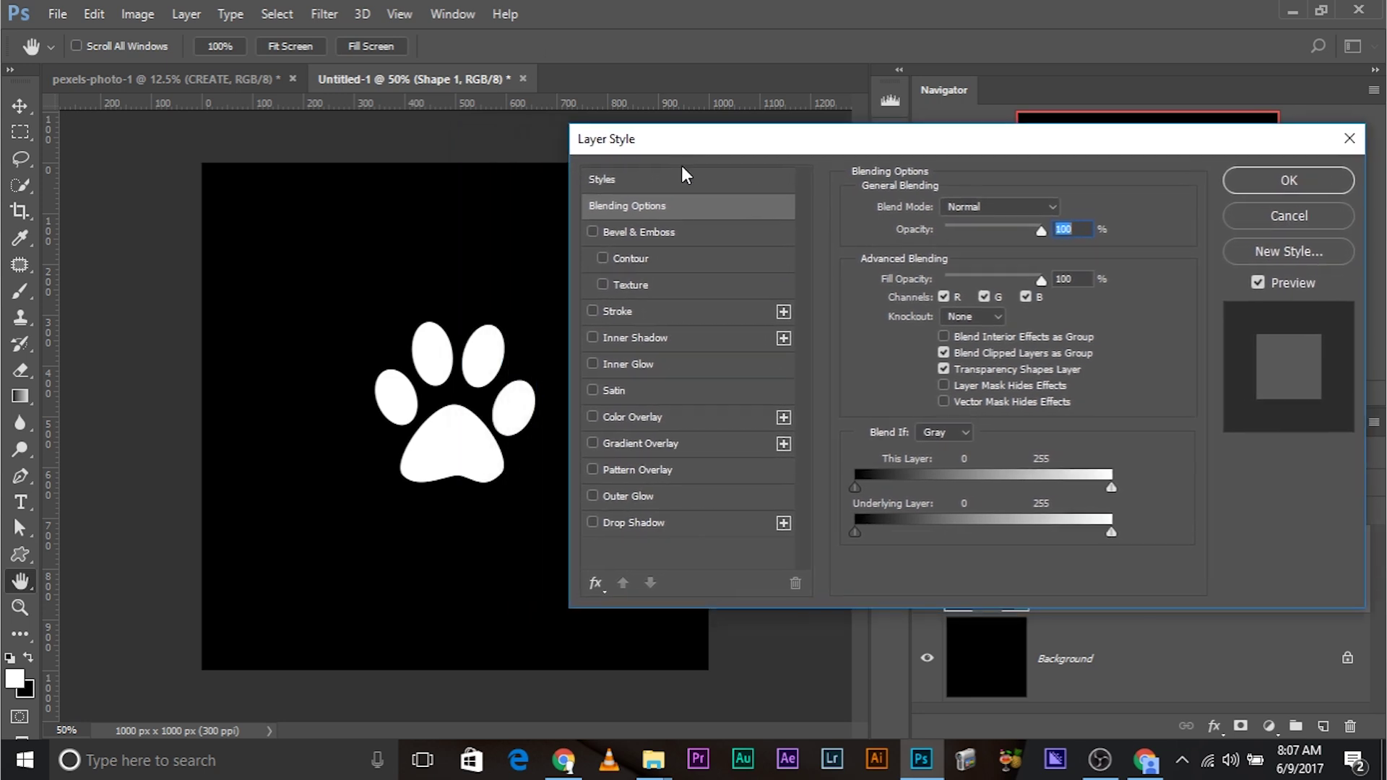
{"action": "left_click", "coordinate": [611, 497]}
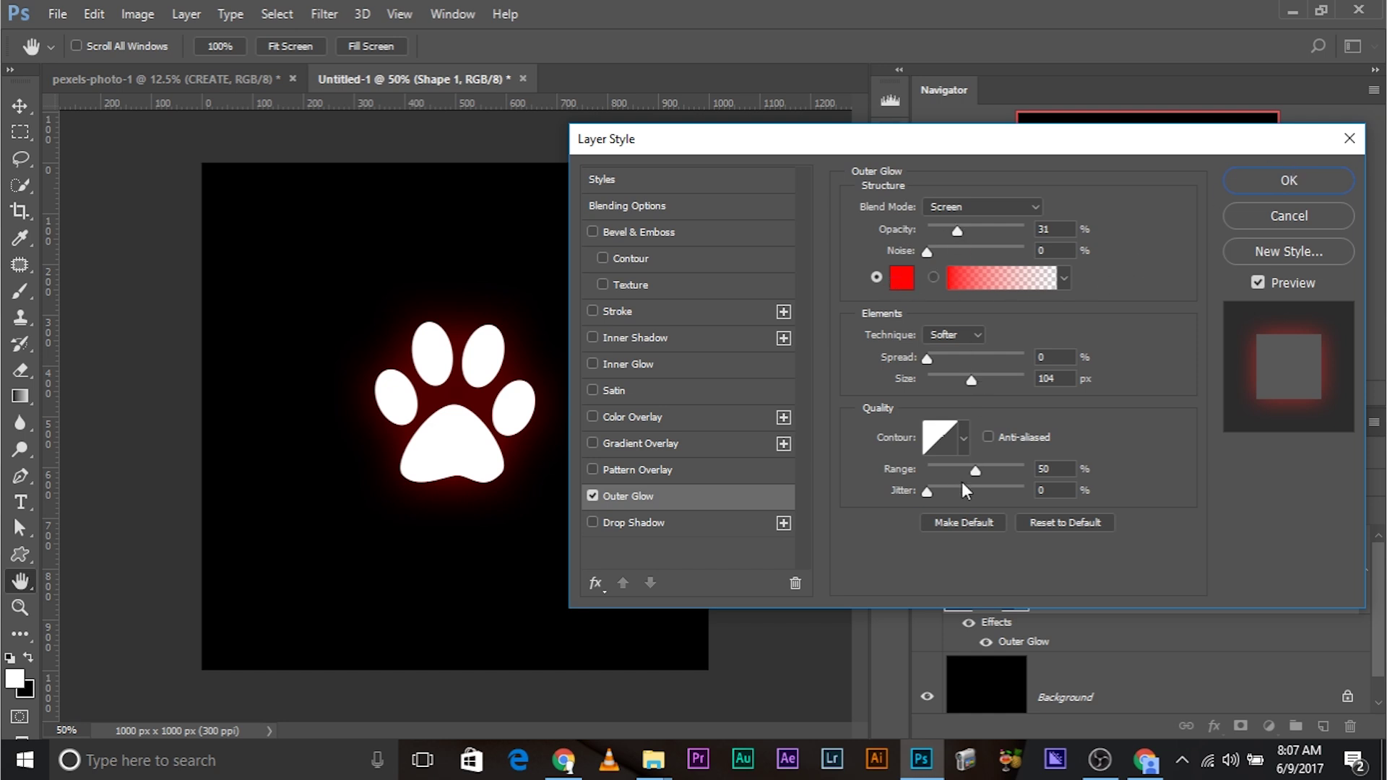
{"action": "left_click", "coordinate": [1258, 190]}
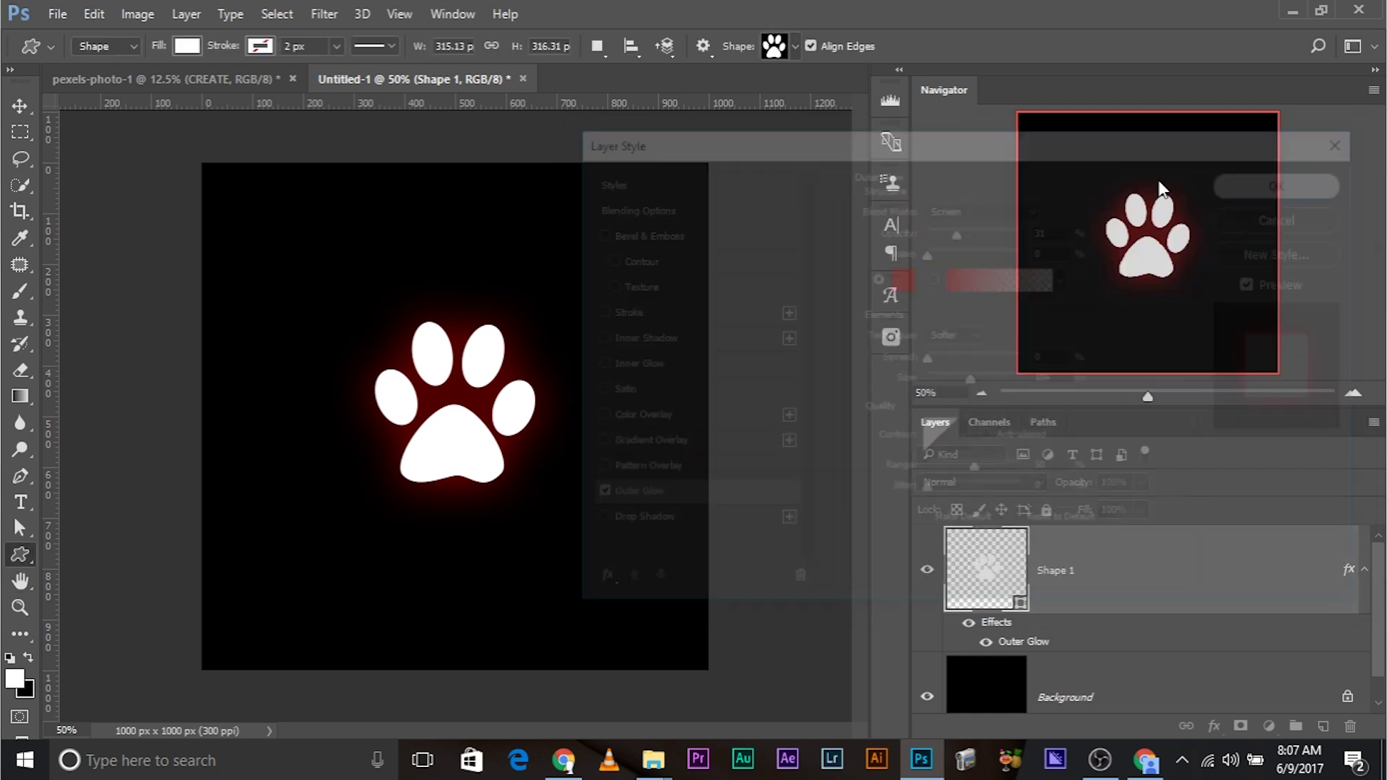
- Set the paw print layer's Fill to 0% and select the Background layer to hide the path outline
{"action": "left_click", "coordinate": [1141, 510]}
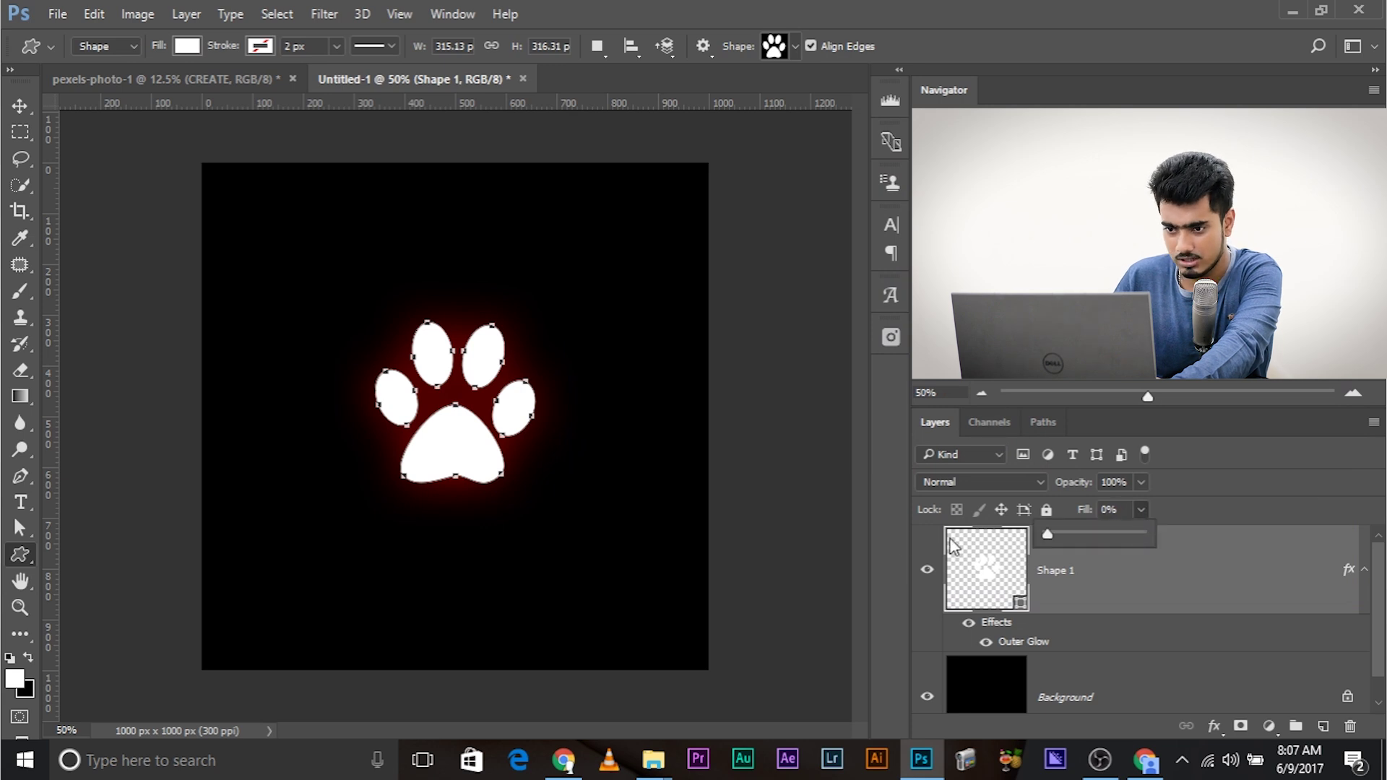
{"action": "left_click_drag", "start_coordinate": [1147, 533], "coordinate": [355, 394]}
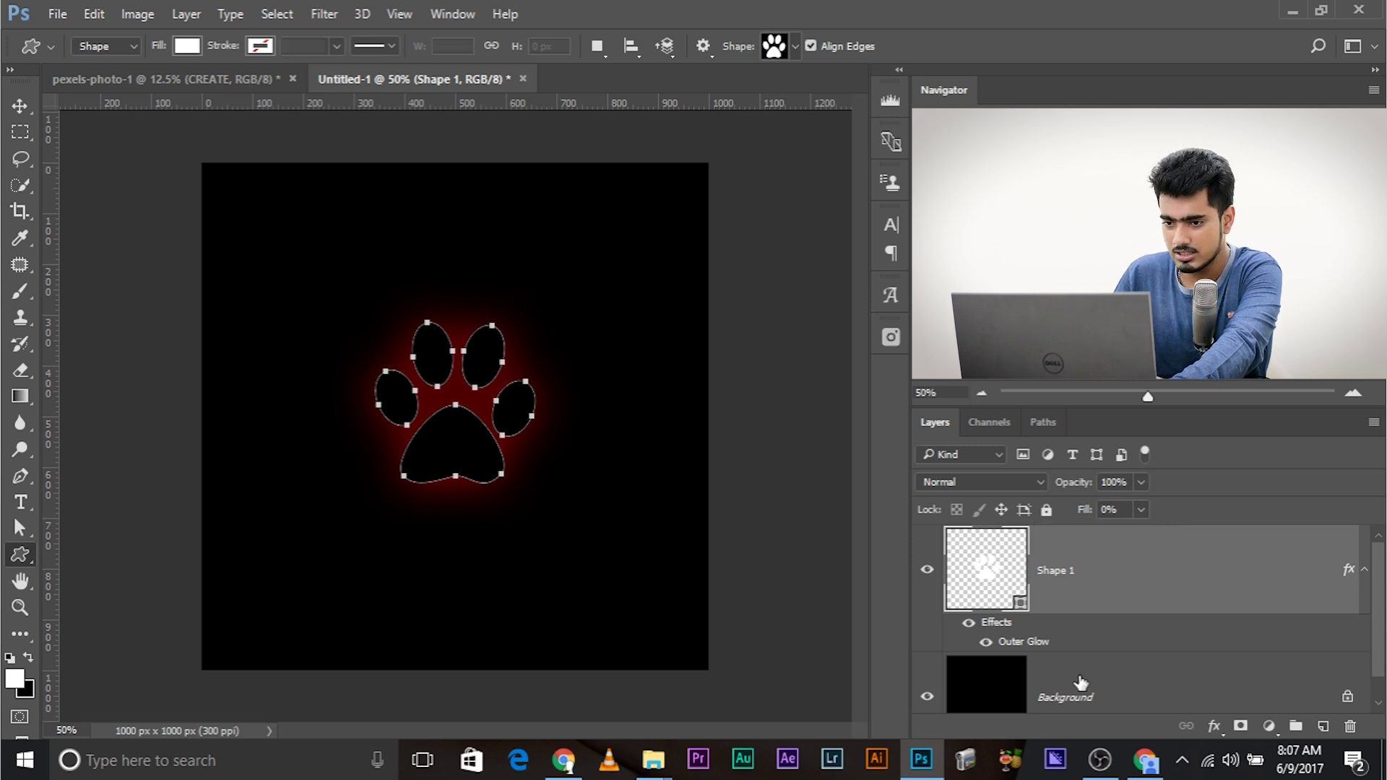
{"action": "left_click", "coordinate": [1077, 687]}
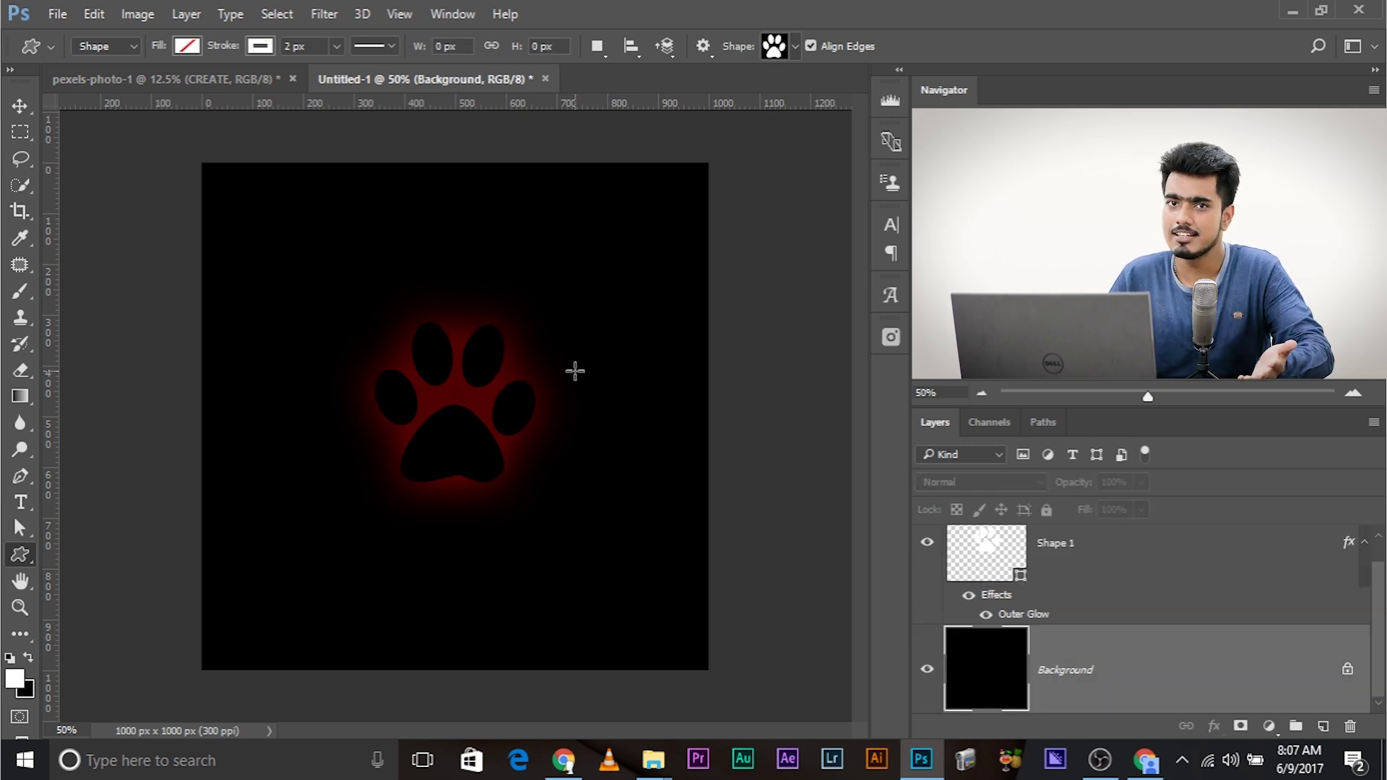